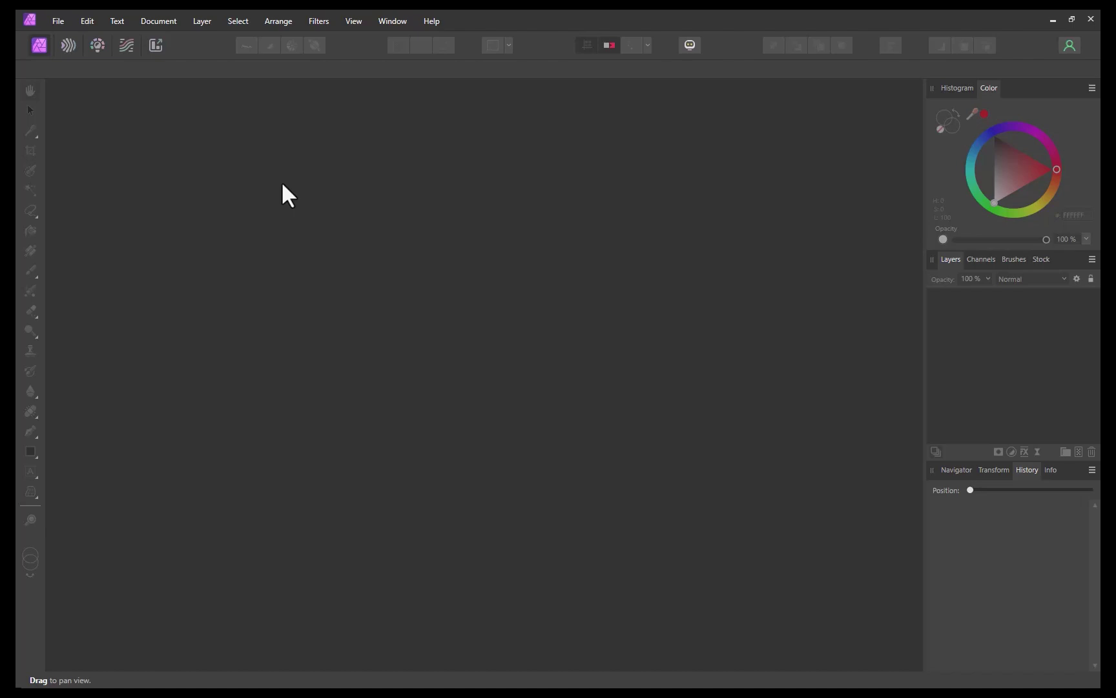
- Open the beach sunset photo pexels-trupert-1032650 and place the stone-window photo over it as a new layer
left_click(58, 21)
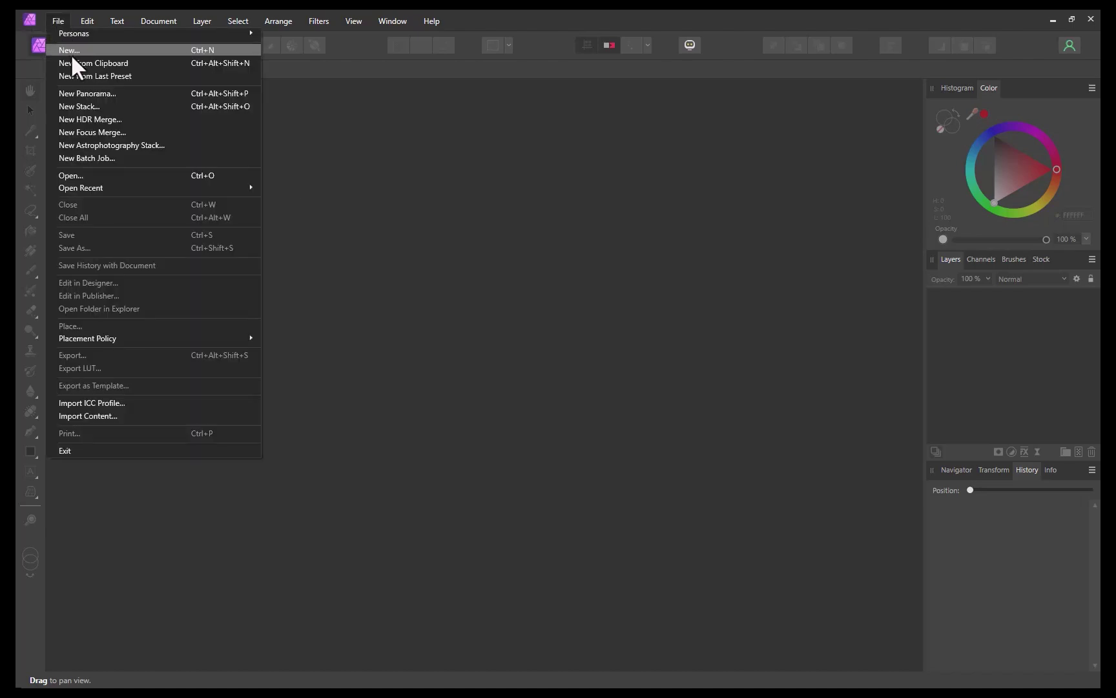
left_click(80, 174)
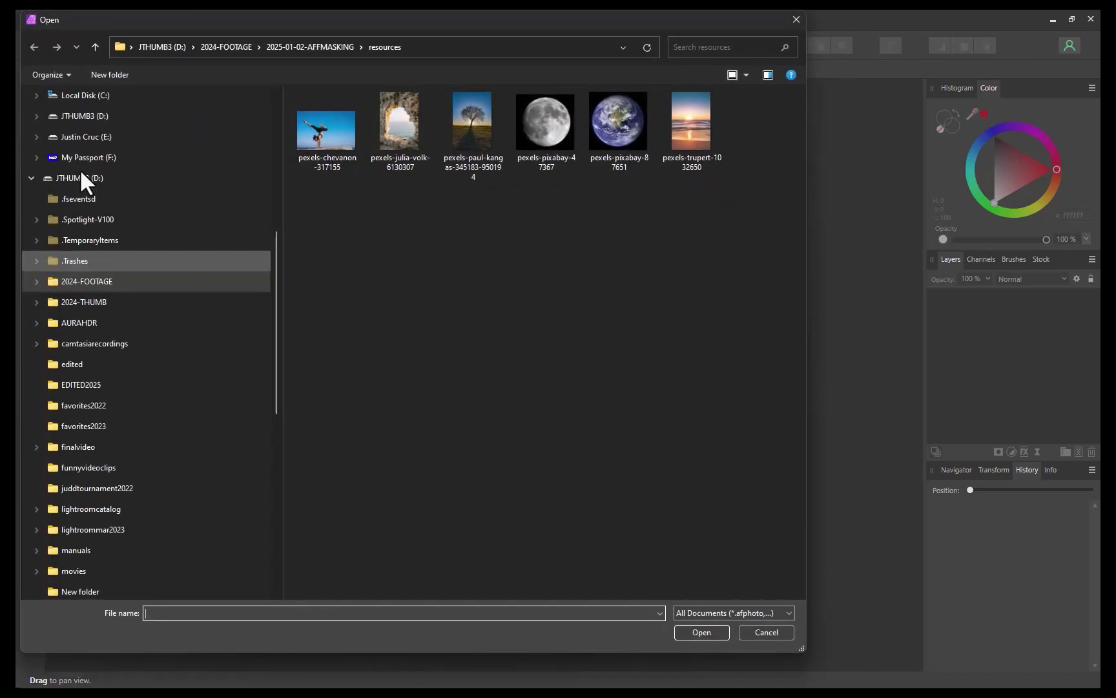
left_click(680, 143)
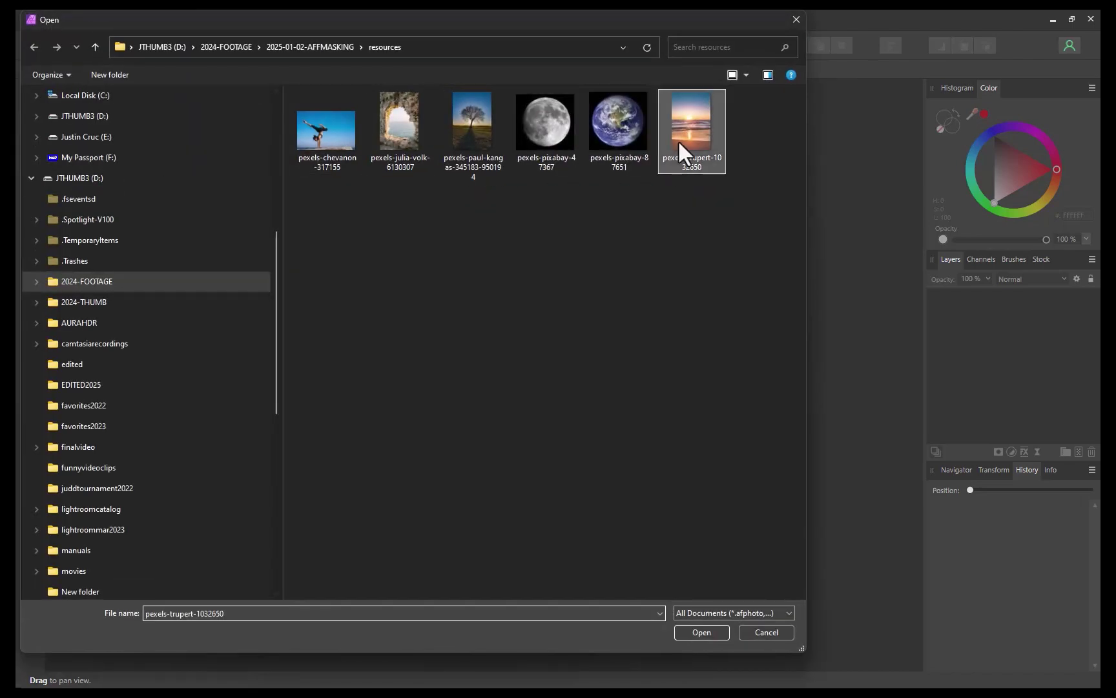
left_click(692, 631)
key("alt+Tab")
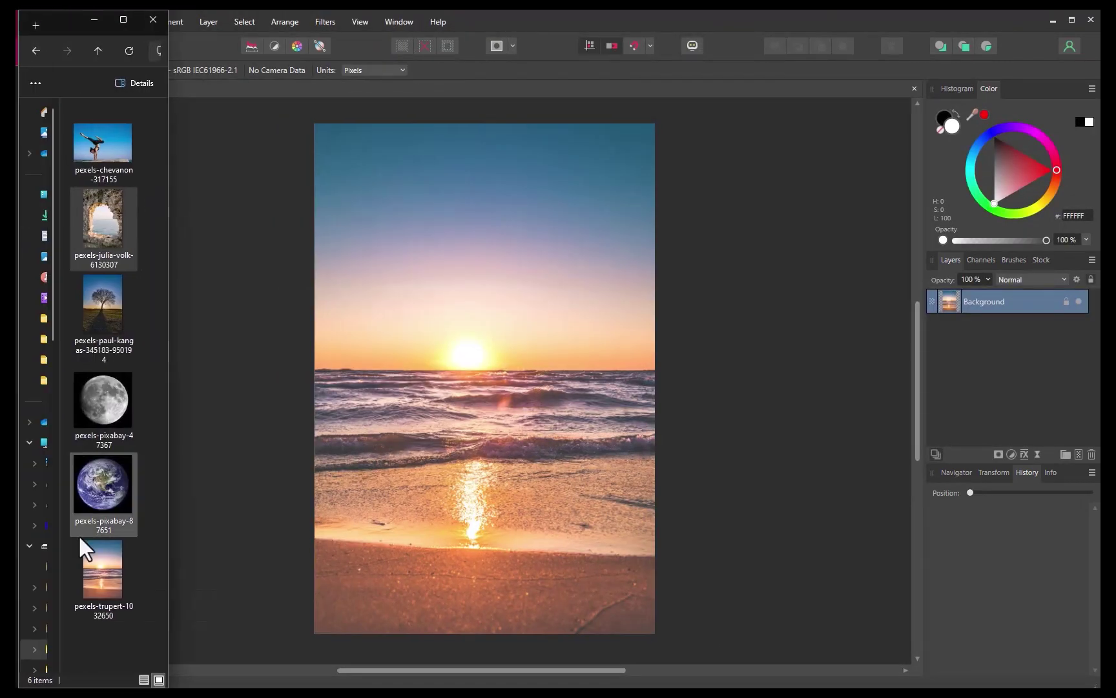
left_click_drag(107, 204, 438, 331)
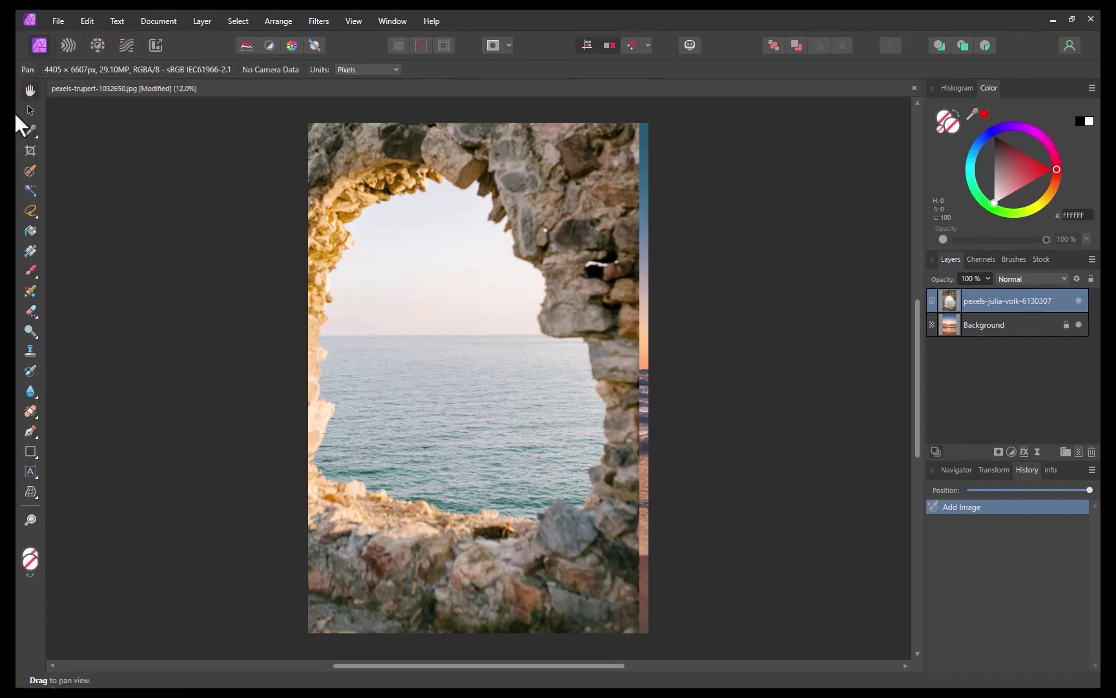
- Scale the stone-window image so it covers the canvas with its opening framed by rock on all sides, and deselect it
left_click(30, 110)
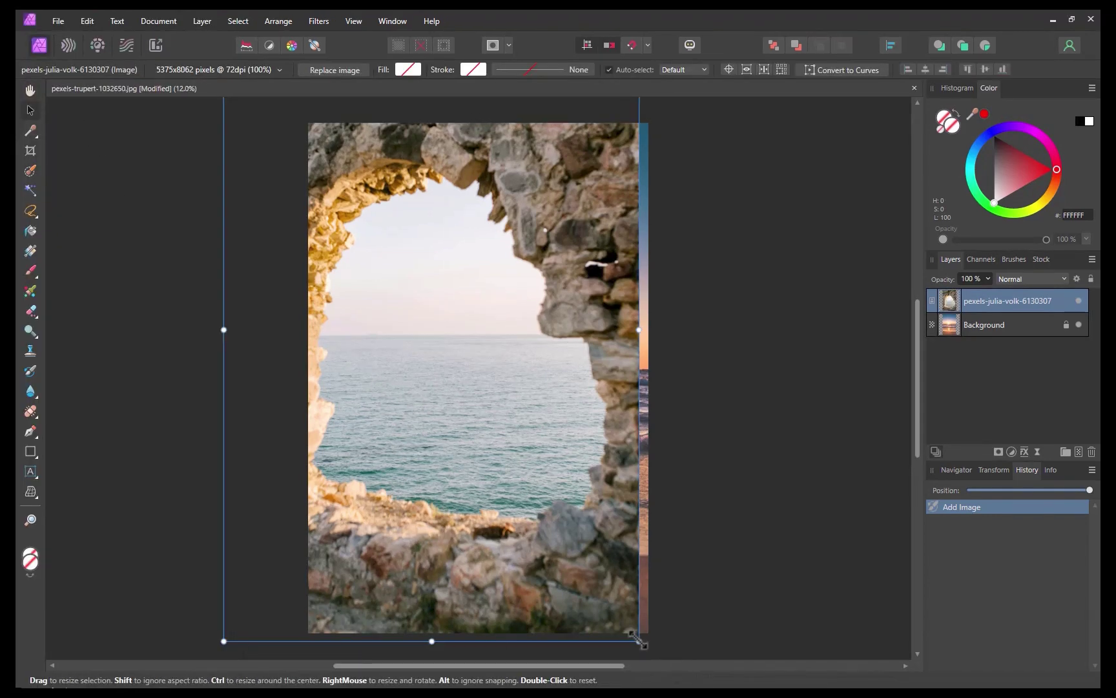
mouse_move(638, 639)
left_mouse_down()
mouse_move(653, 615)
mouse_move(648, 645)
left_mouse_up()
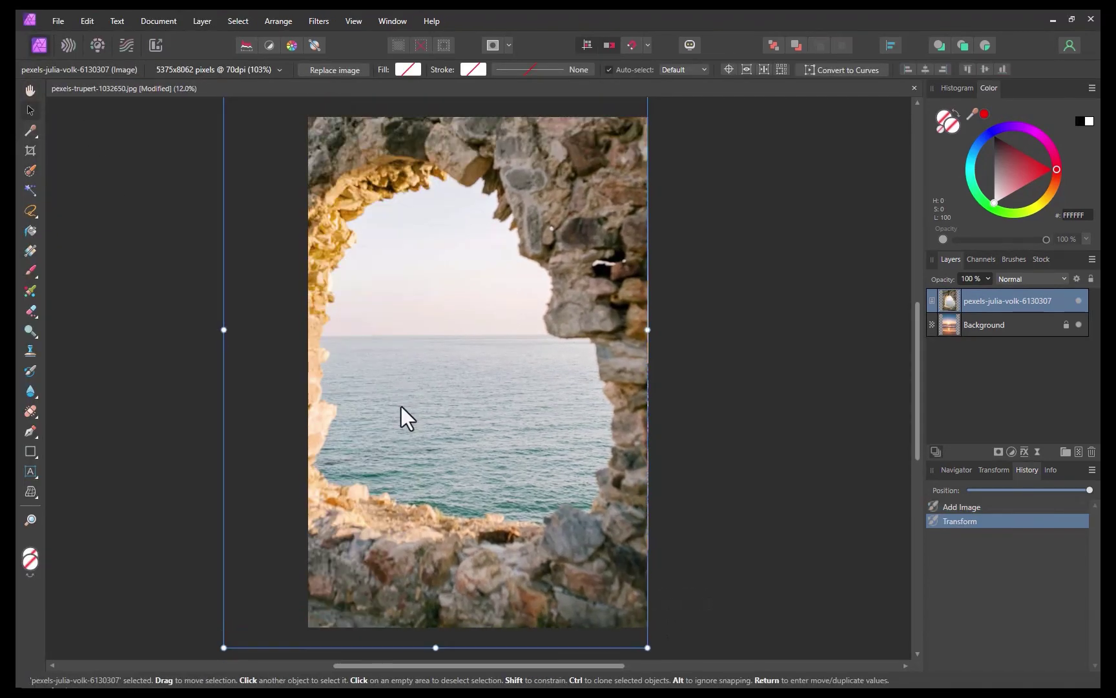
scroll(284, 363, "up", 3)
left_click_drag(224, 125, 294, 231)
scroll(654, 431, "down", 3)
left_click(841, 432)
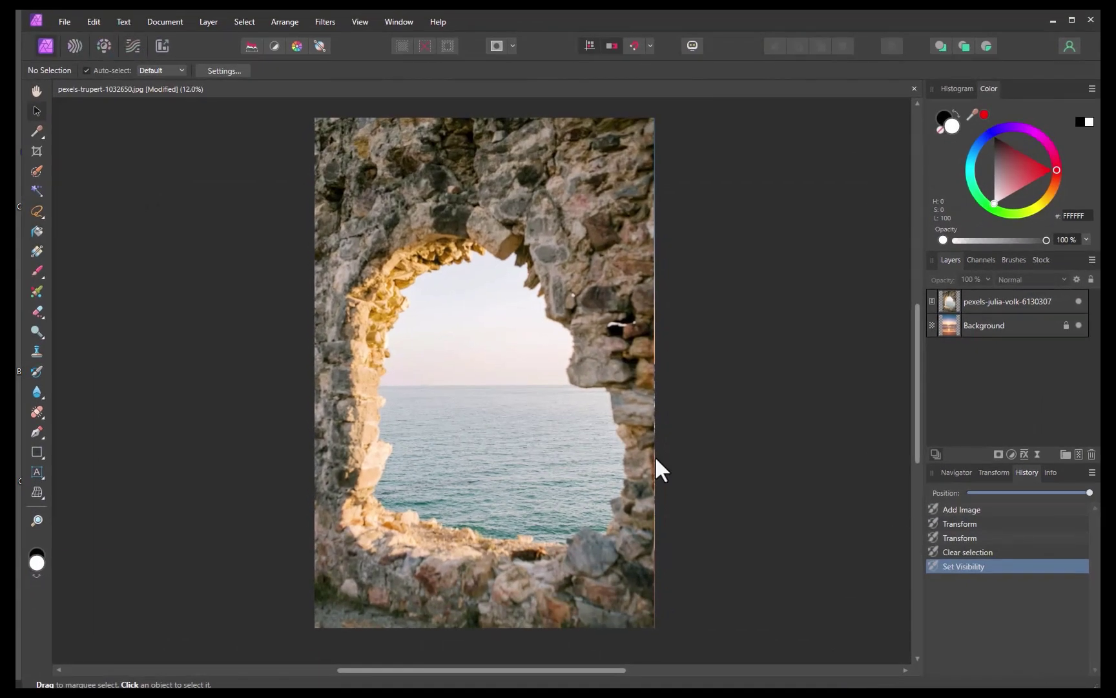
- Select the sky and sea inside the stone opening with the Selection Brush, 213 px wide and snapping to edges
left_click(35, 172)
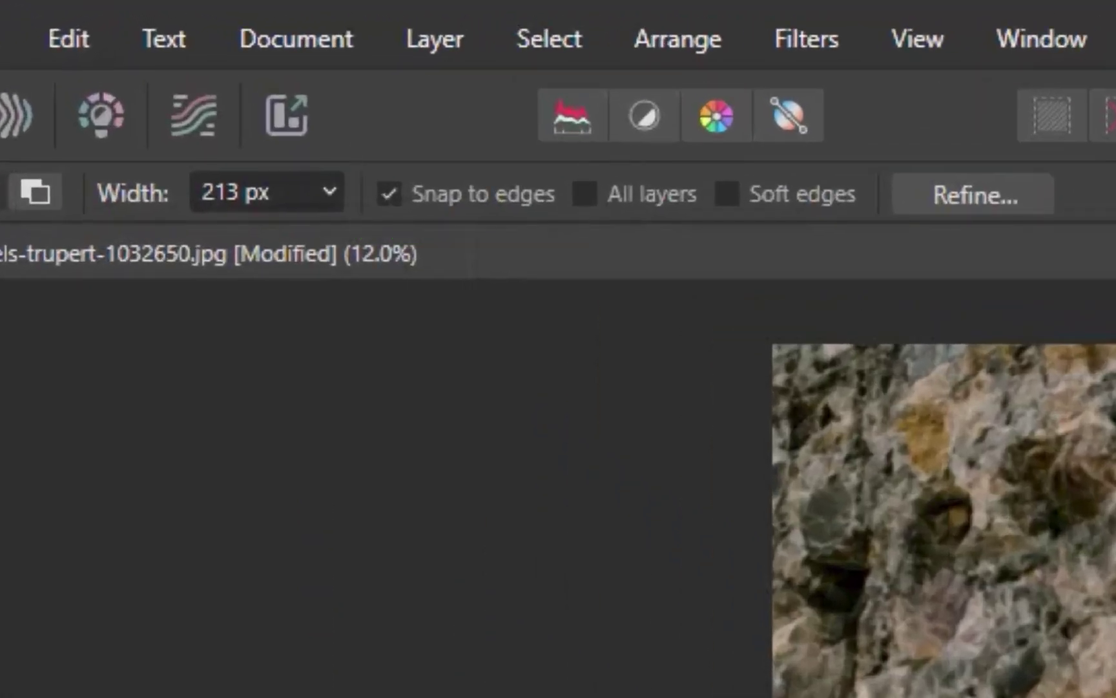
mouse_move(469, 252)
left_mouse_down()
mouse_move(583, 432)
mouse_move(548, 523)
mouse_move(480, 500)
mouse_move(421, 446)
mouse_move(423, 294)
mouse_move(515, 463)
left_mouse_up()
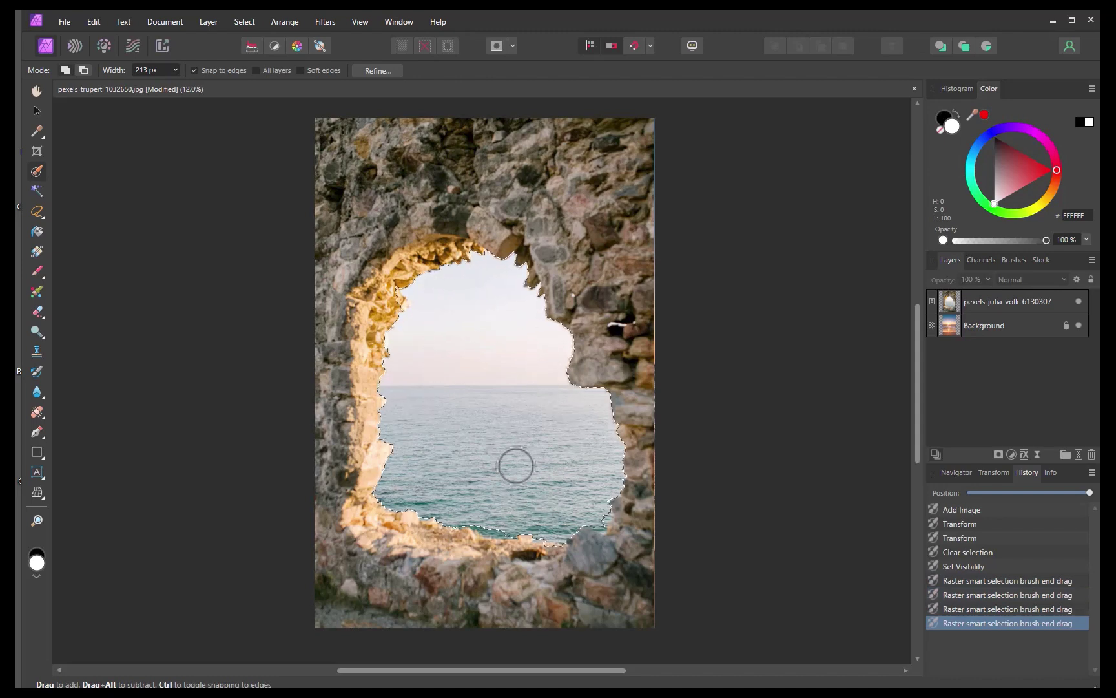
- Clean up the selection along the opening's lower rocks with the polygonal selection tool in Add mode, including the missed water areas
key("ctrl+plus")
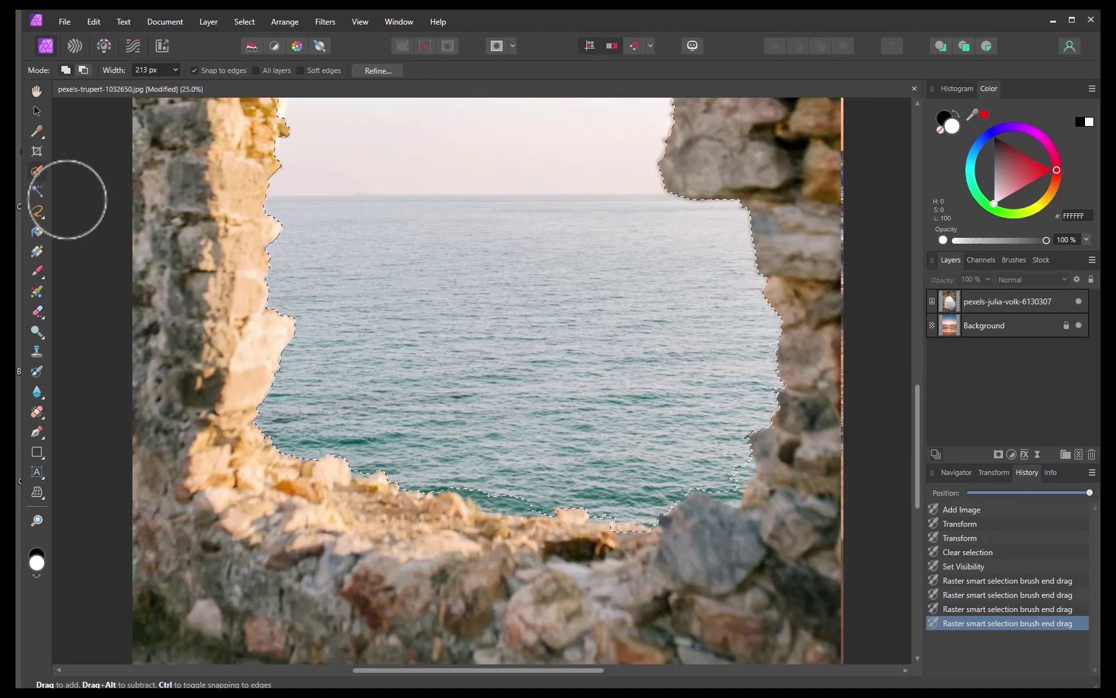
left_click(39, 212)
left_click(96, 278)
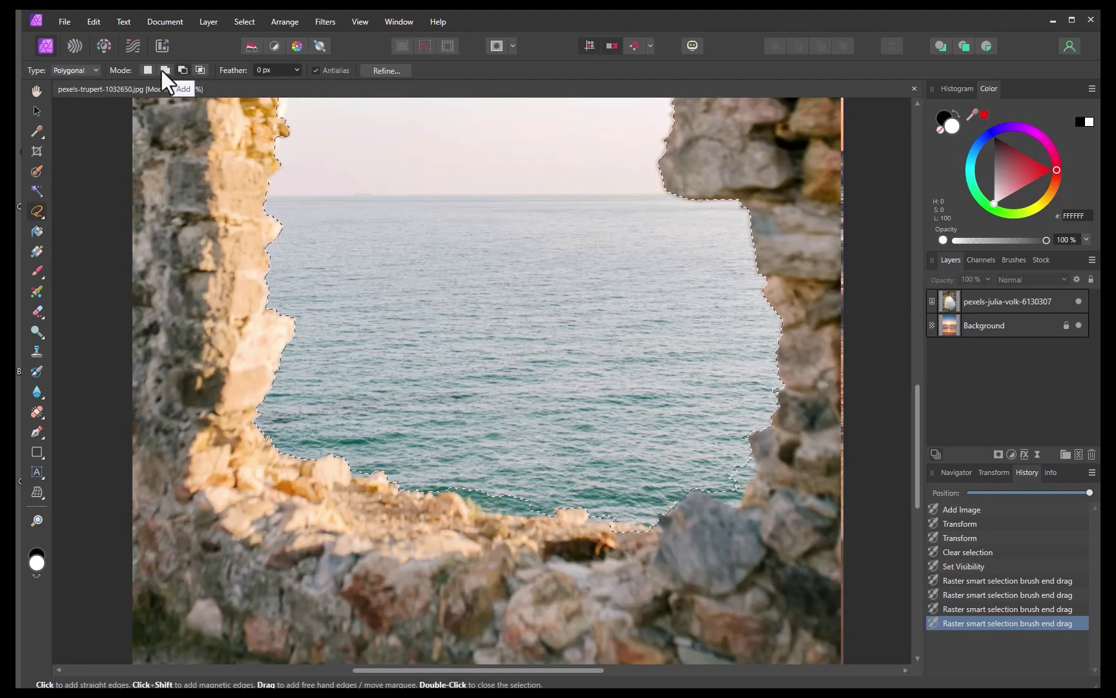
left_click(754, 458, "shift")
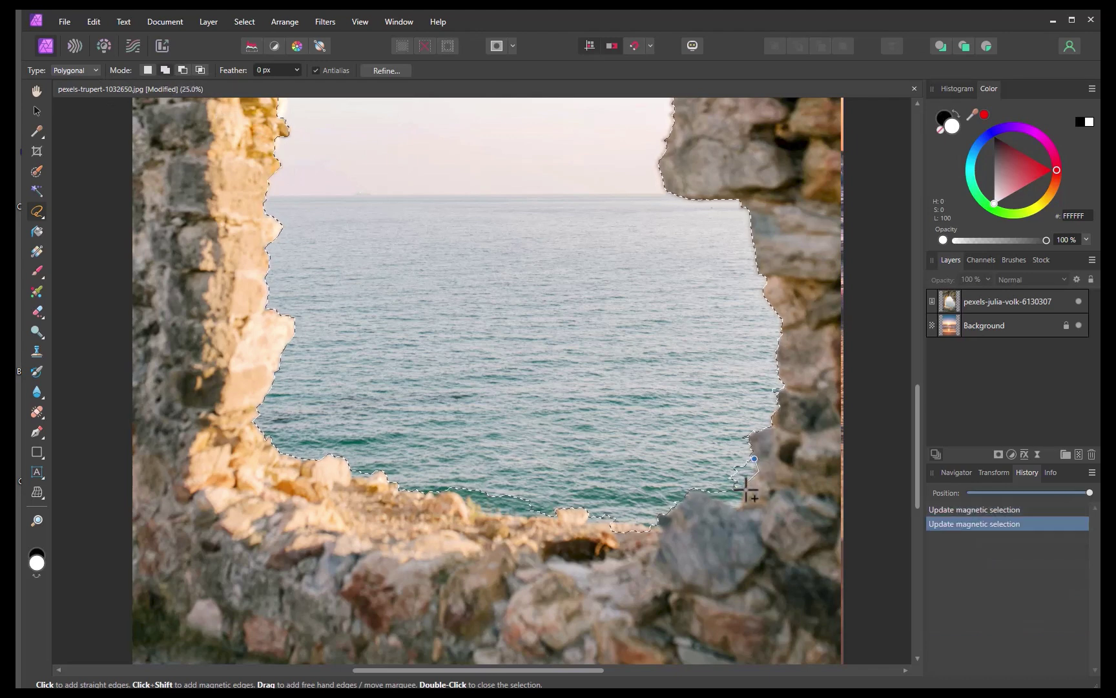
double_click(737, 429)
left_click(557, 507, "shift")
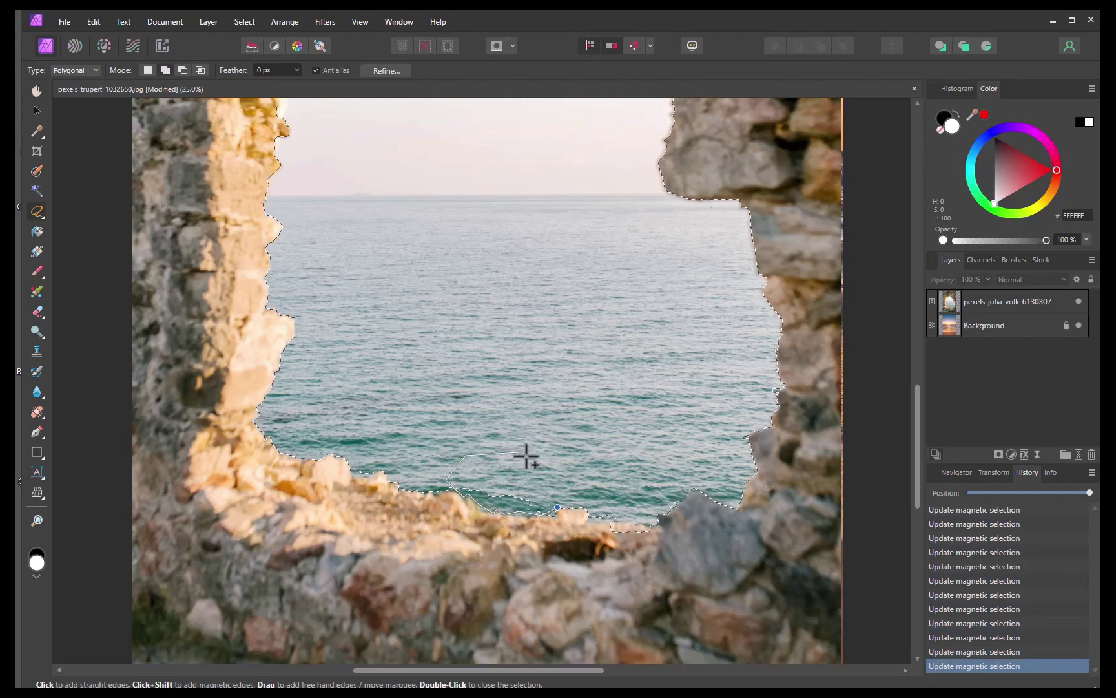
left_click(558, 507)
- Add a mask to the stone-window layer from the current selection, expand the layer to show the mask, and deselect the marquee
scroll(543, 392, "down", 2)
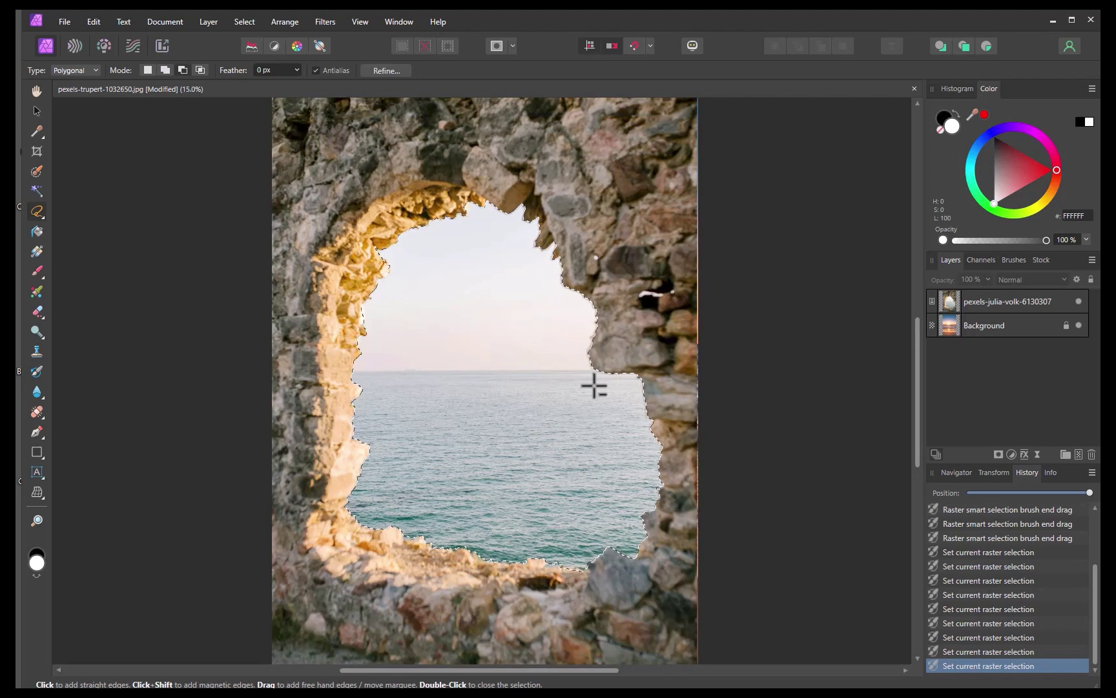
left_click(982, 304)
left_click(982, 328)
left_click(981, 307)
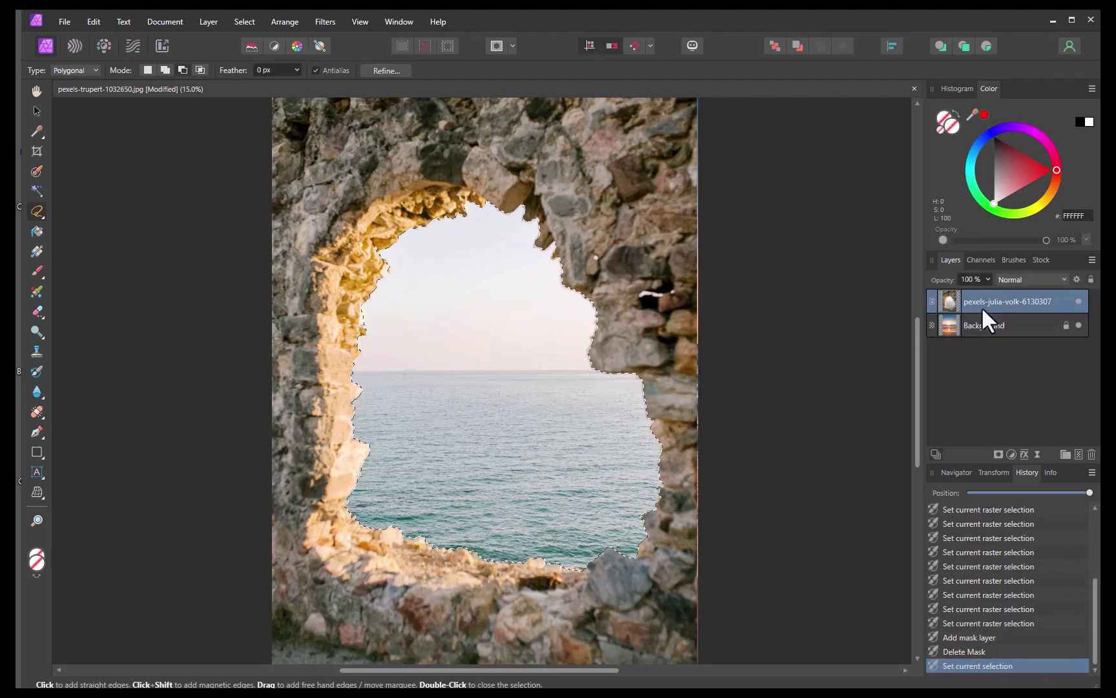
left_click(997, 454)
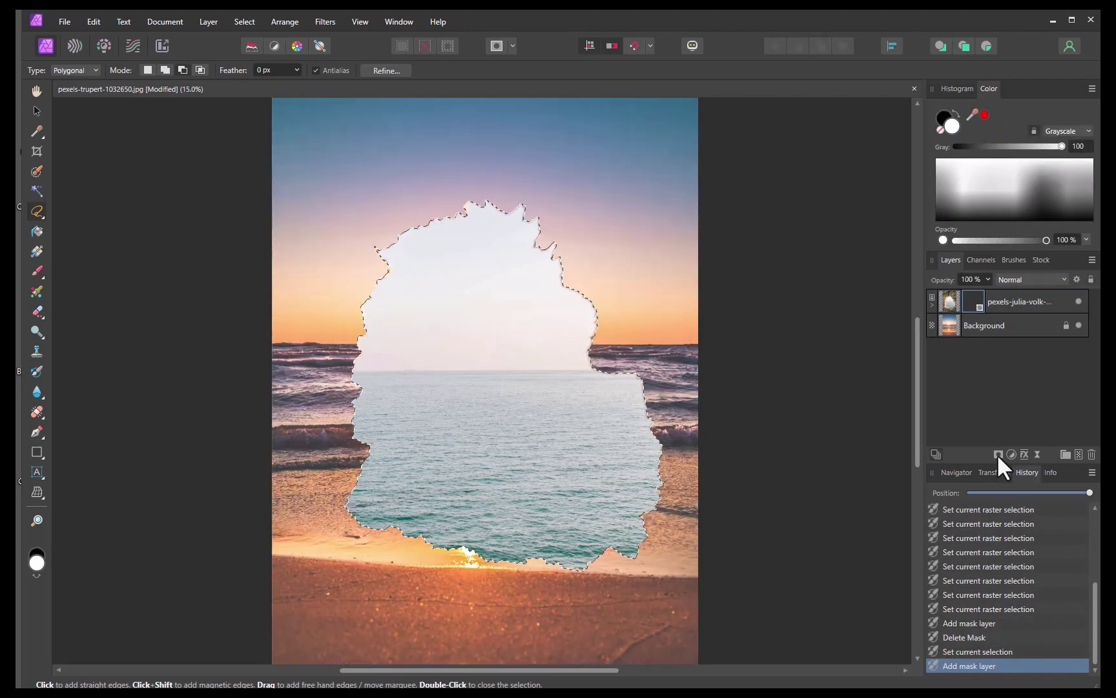
left_click(931, 299)
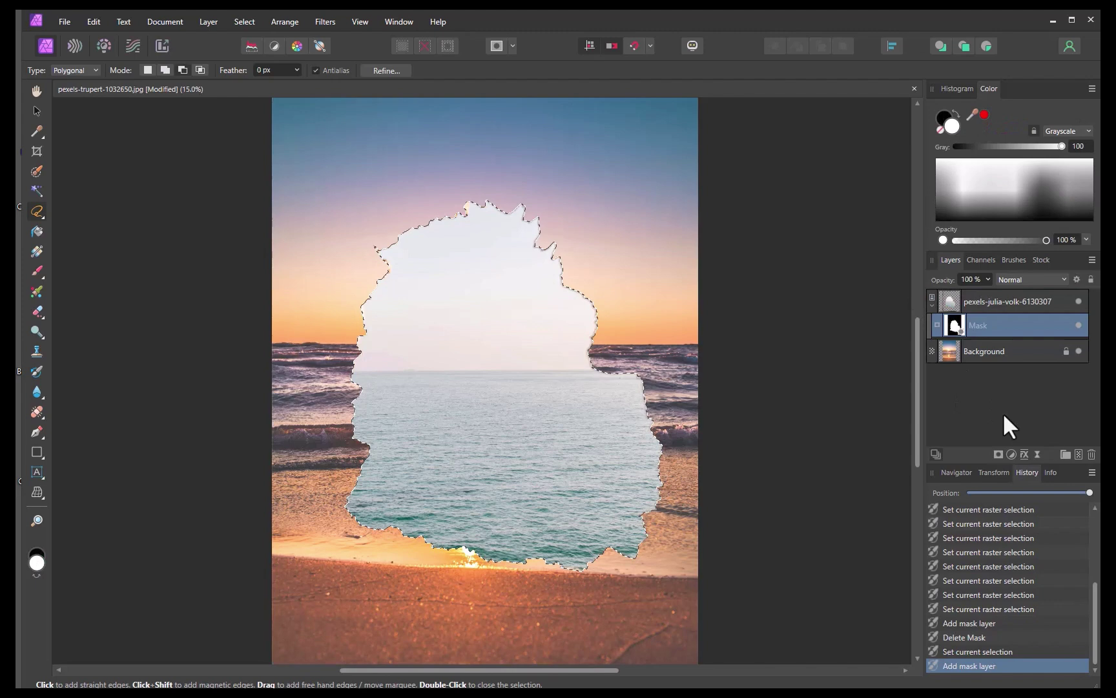
key("ctrl+d")
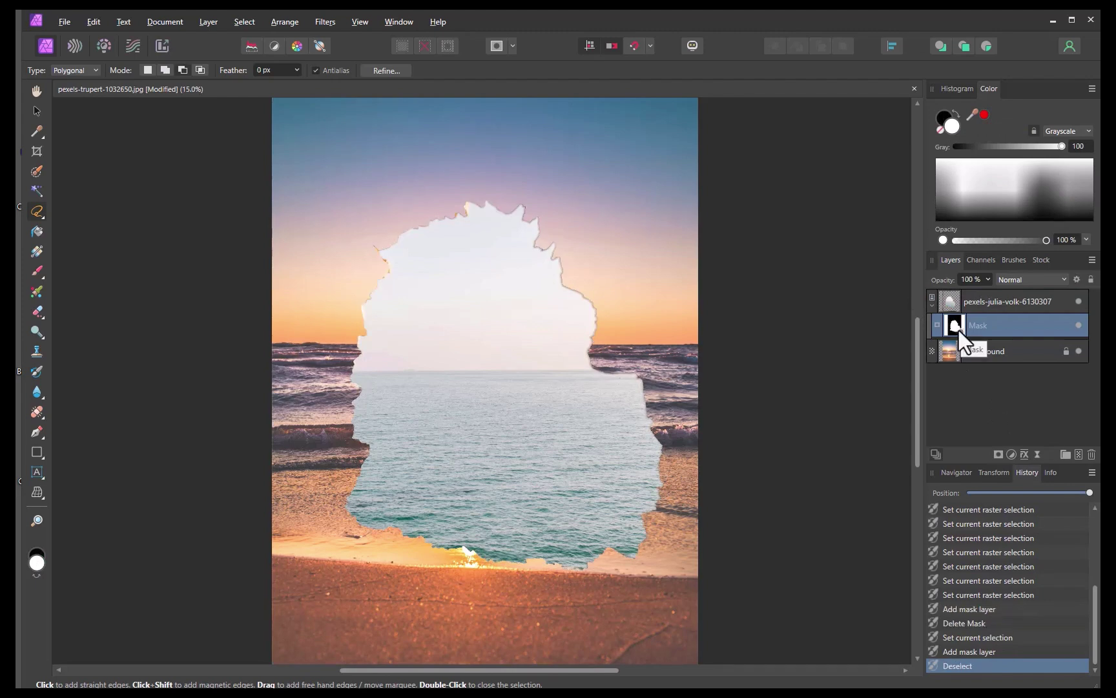
- Display the stone-window layer's mask on its own and invert it, and return to the layer
left_click(958, 328, "alt")
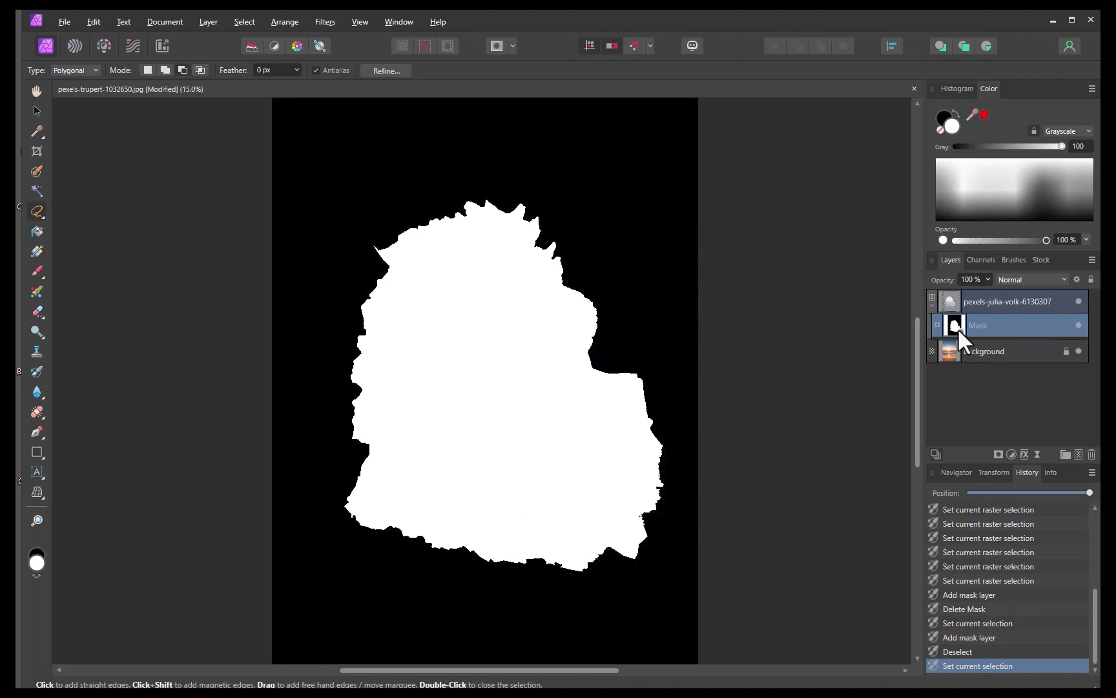
left_click(208, 21)
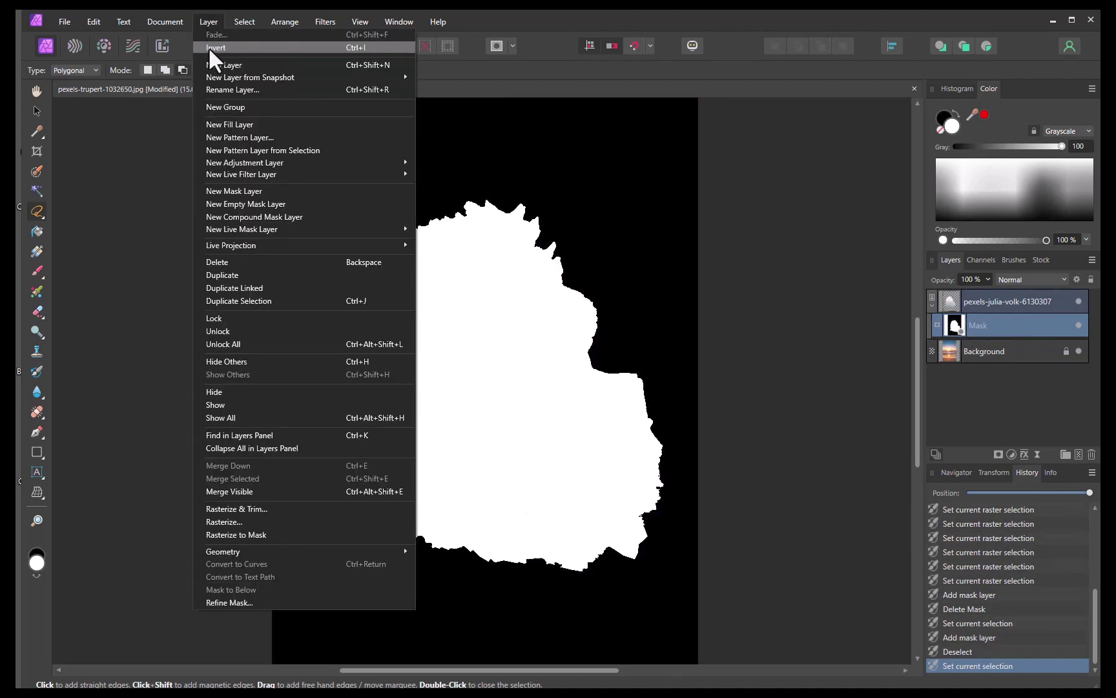
left_click(208, 46)
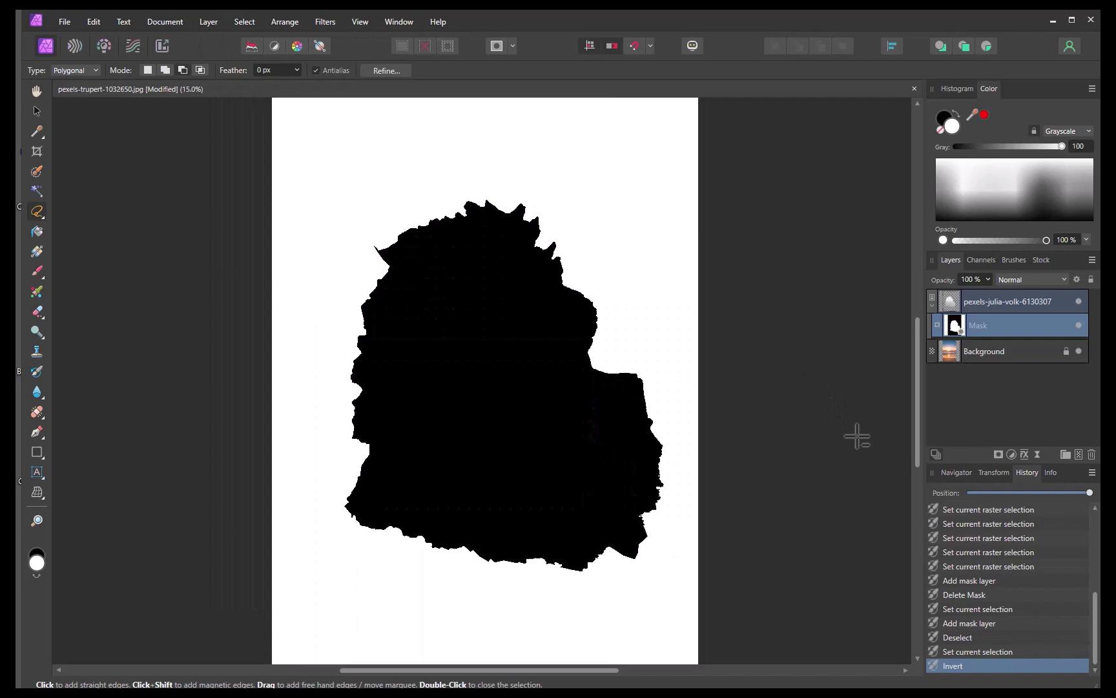
left_click(996, 300)
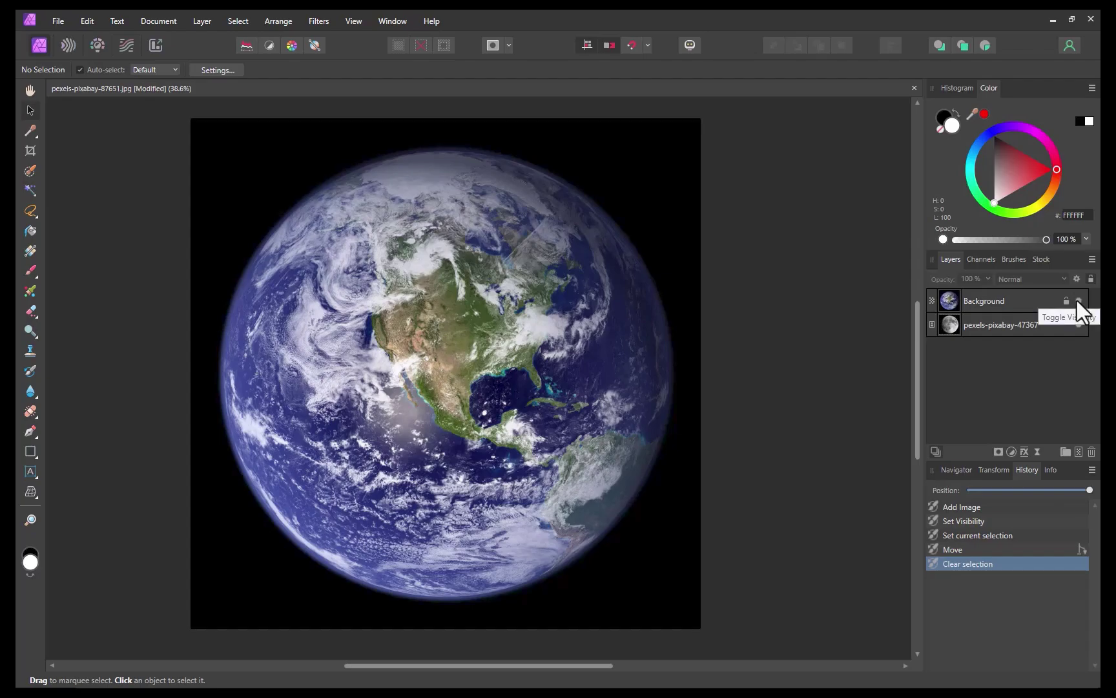
- Toggle the visibility of the Earth Background layer to compare it with the moon layer underneath
left_click(1076, 300)
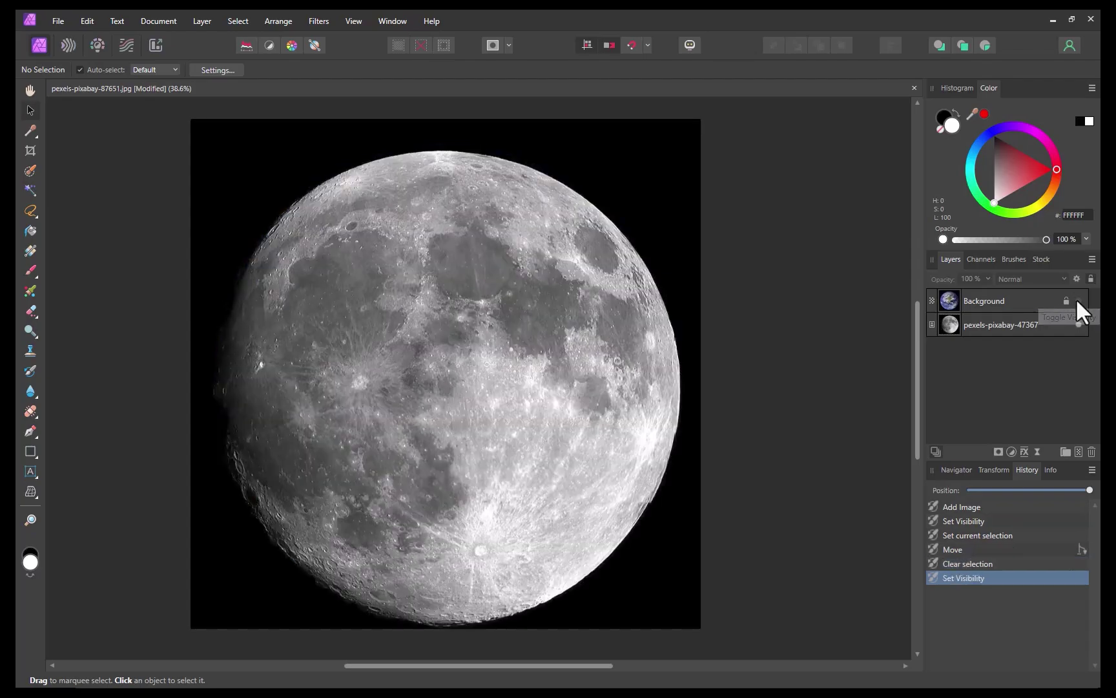
left_click(1076, 299)
left_click(1076, 297)
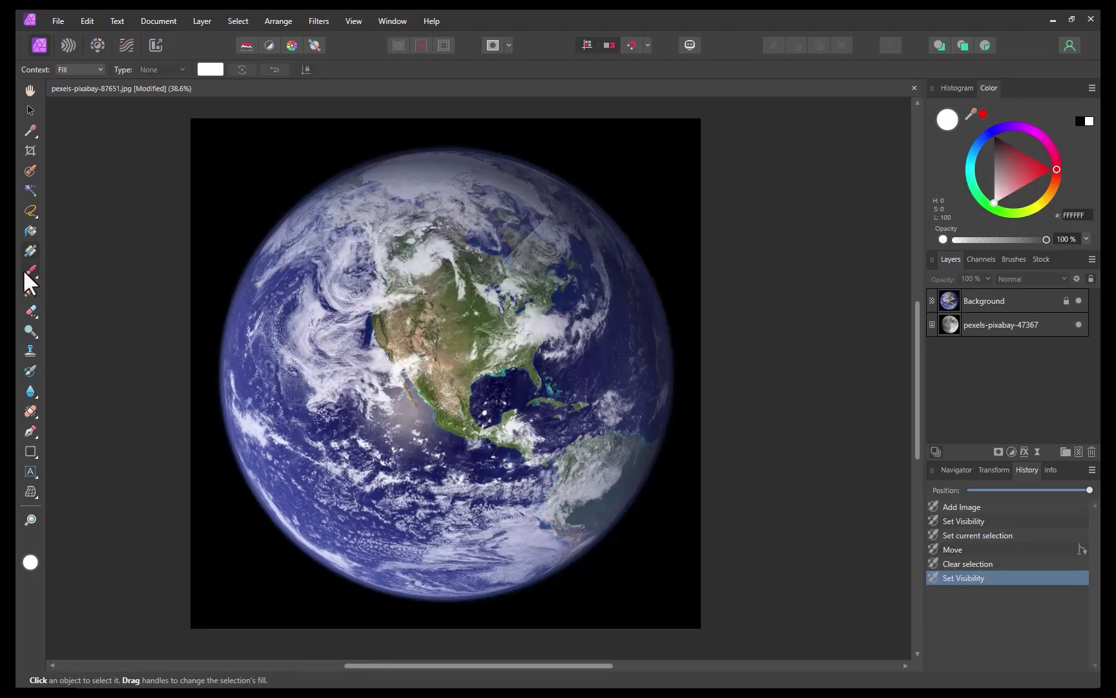
- Add a blank mask to the Earth Background layer and display the mask on its own
left_click(28, 270)
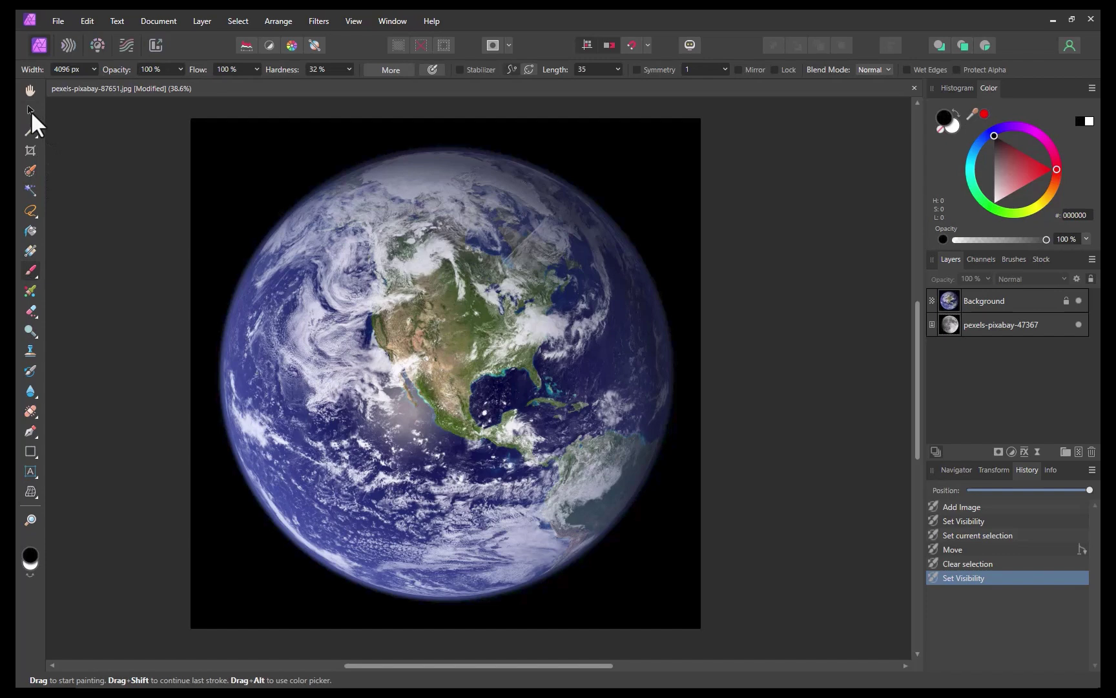
left_click(31, 111)
left_click(985, 301)
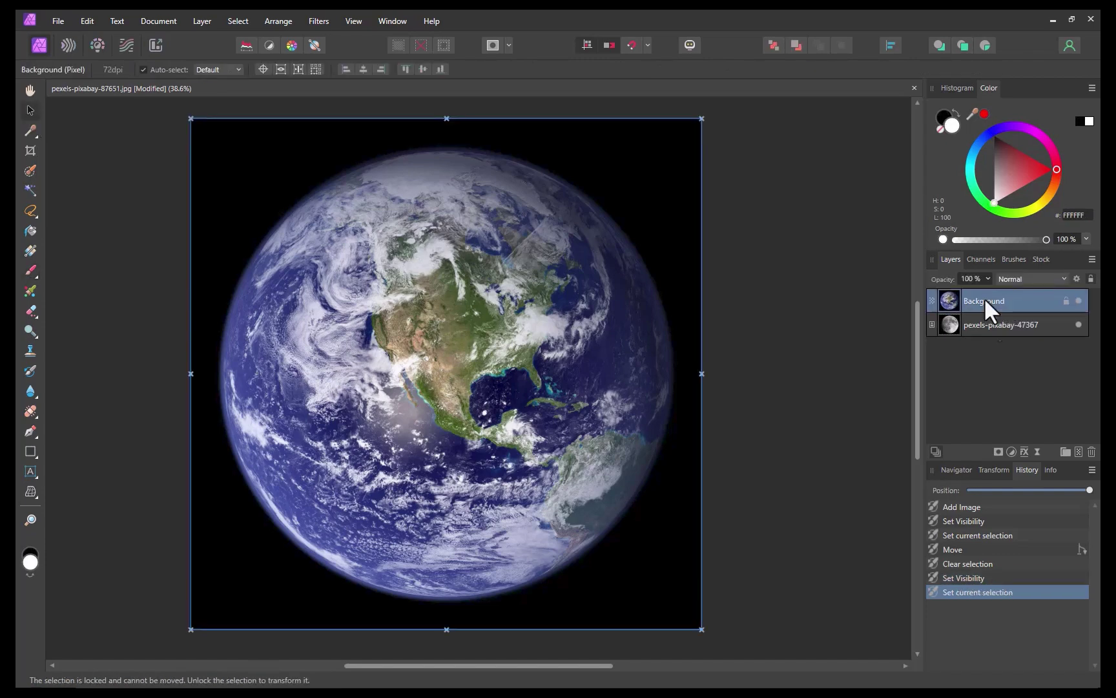
left_click(998, 451)
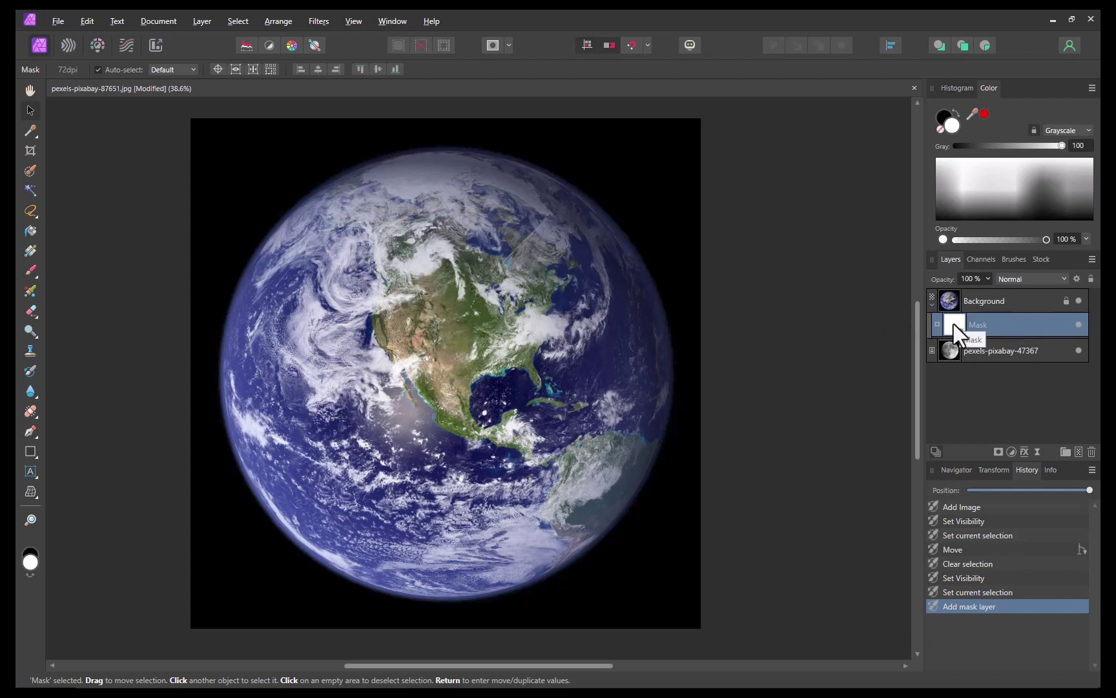
left_click(953, 323, "alt")
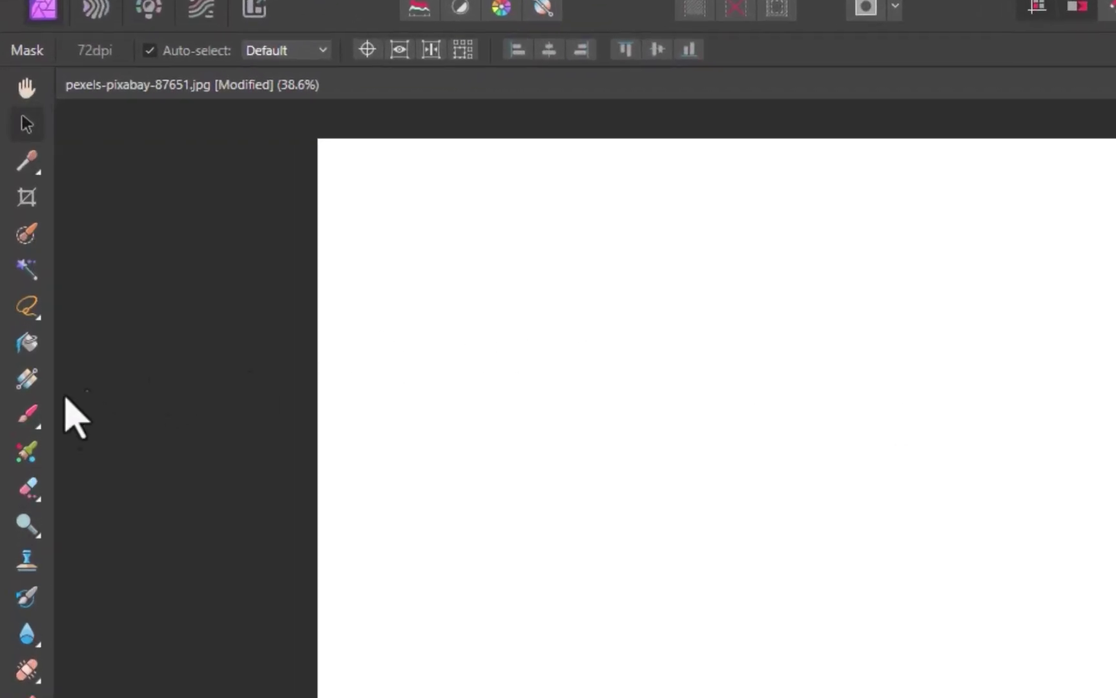
- Apply a Linear gradient fill to the Earth layer's mask with the Gradient tool
left_click(27, 379)
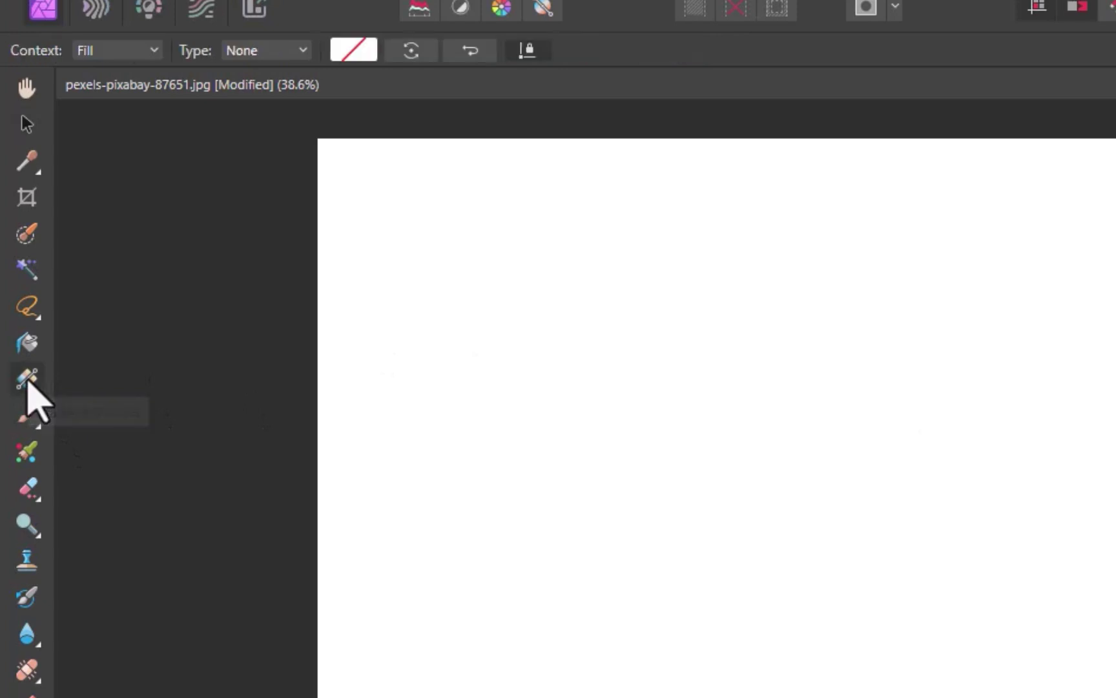
left_click(302, 52)
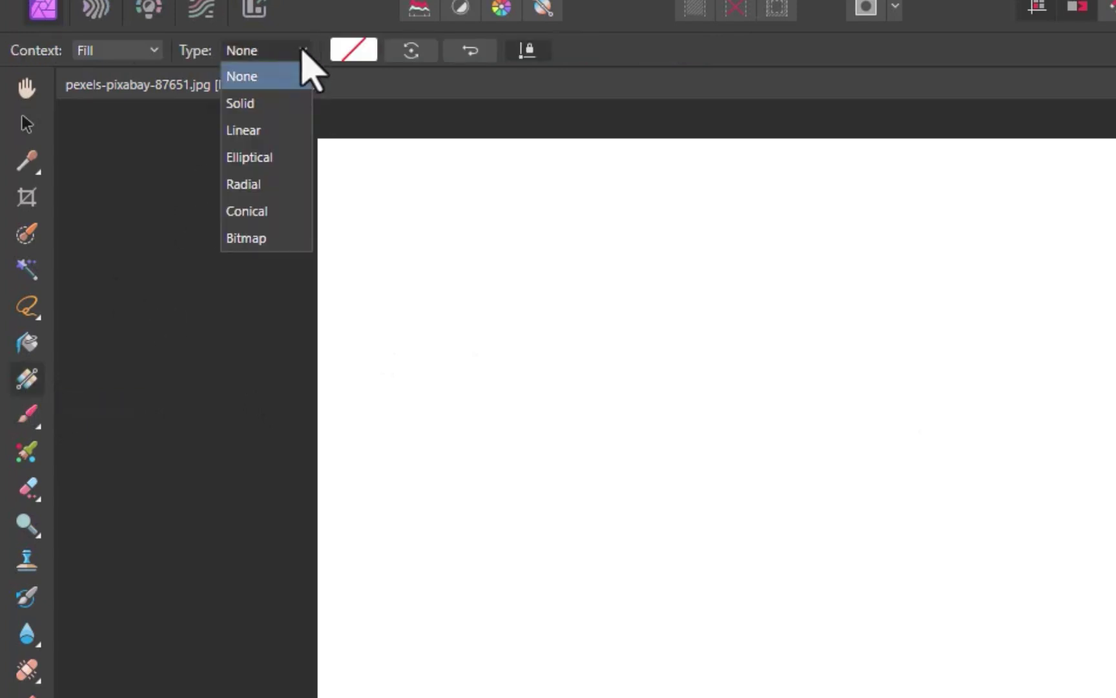
left_click(243, 130)
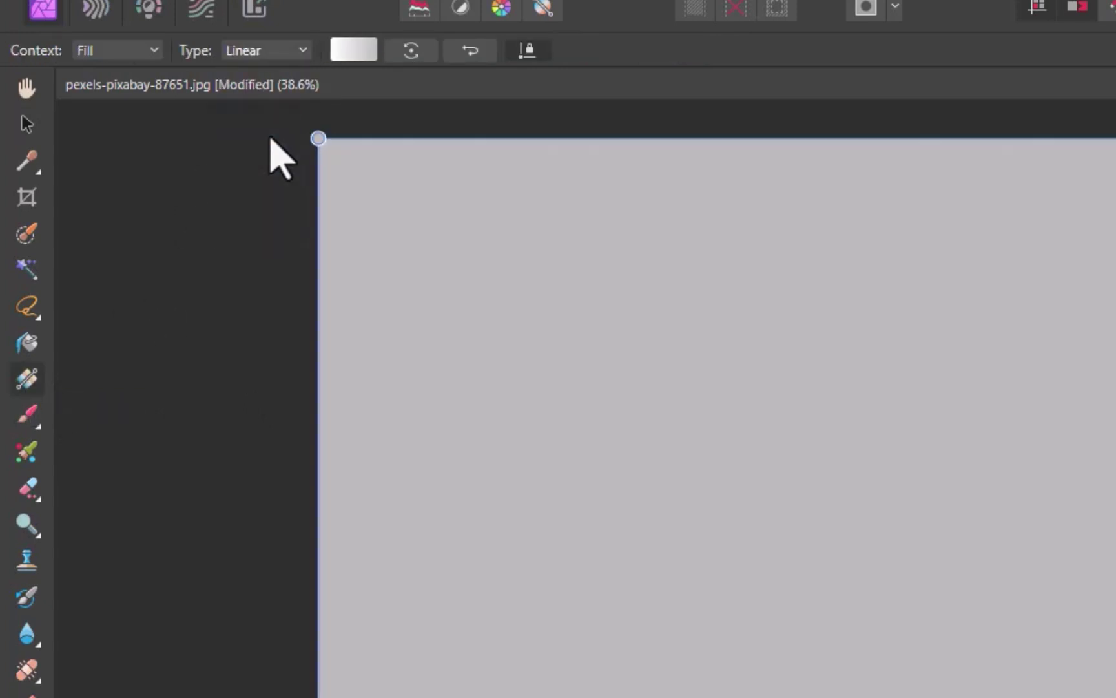
- Set the color of the mask gradient's end stop, at 100% position, to black
left_click(360, 51)
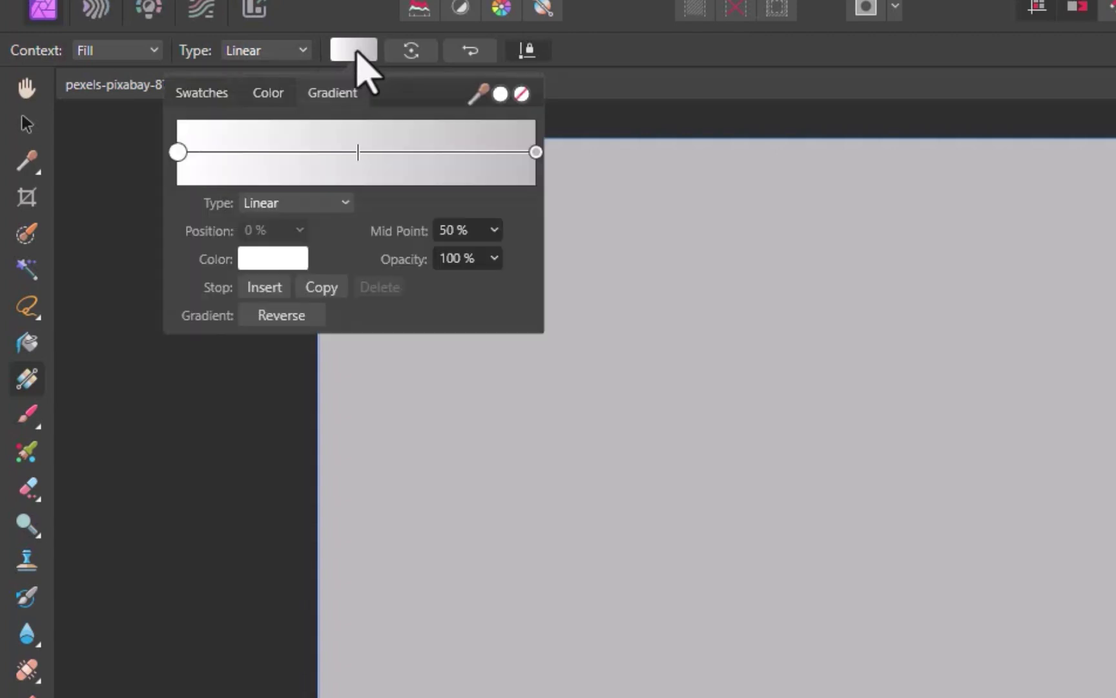
left_click(532, 151)
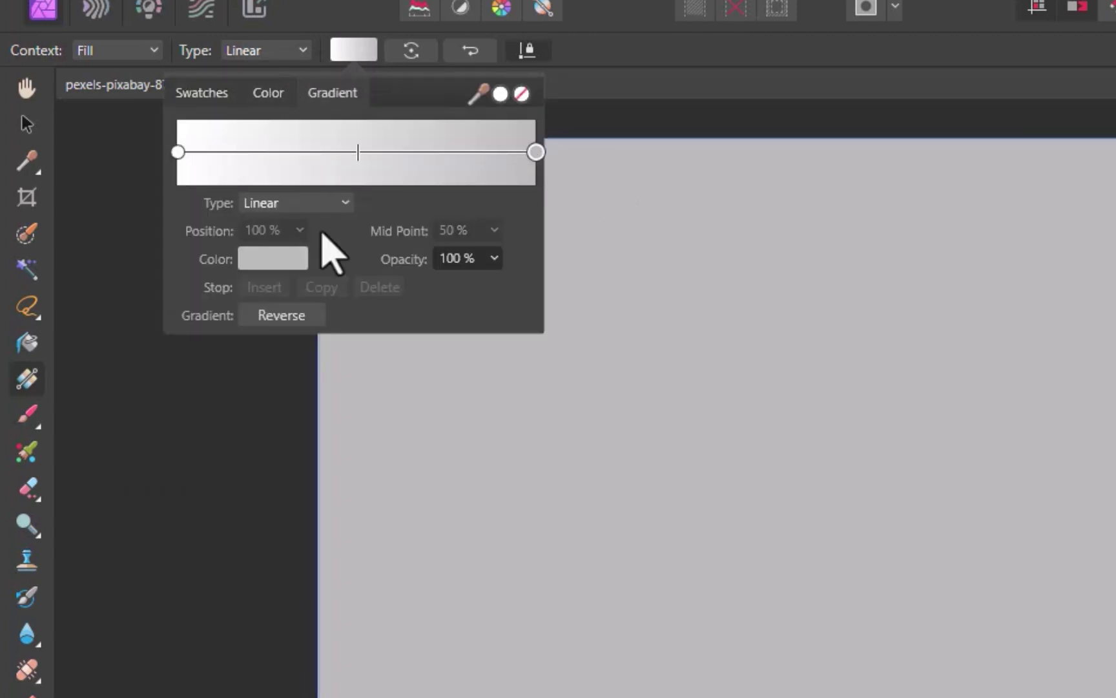
left_click(268, 262)
left_click(137, 330)
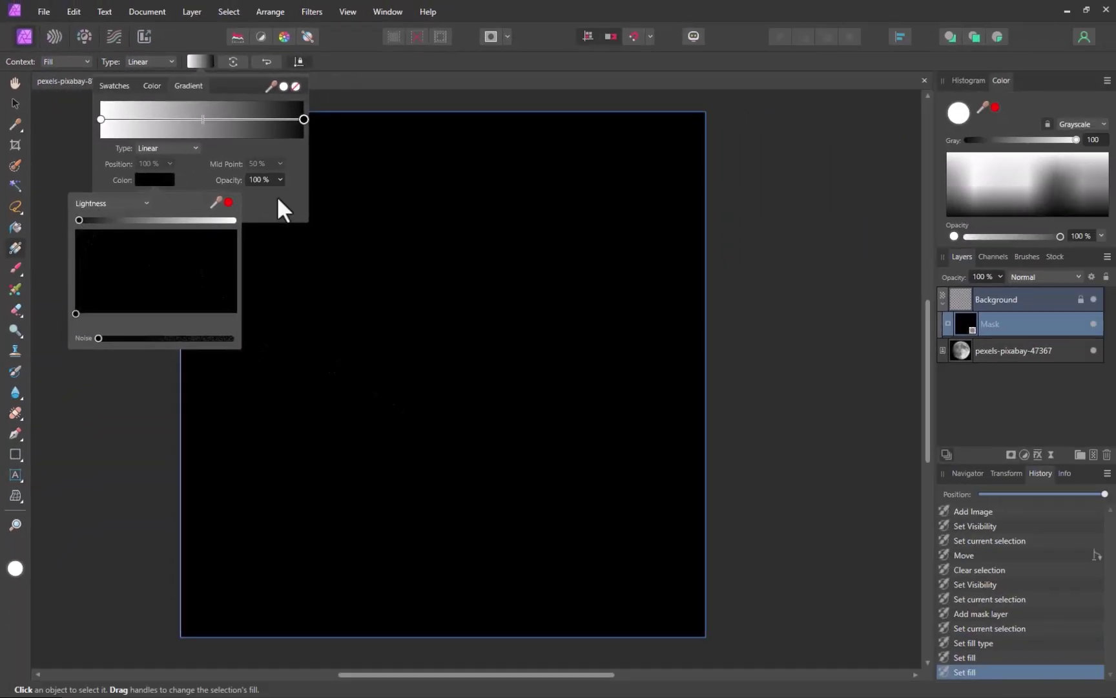
- Draw a horizontal white-to-black gradient across the middle of the Earth layer's mask and return to the composite view
left_click_drag(358, 360, 547, 358)
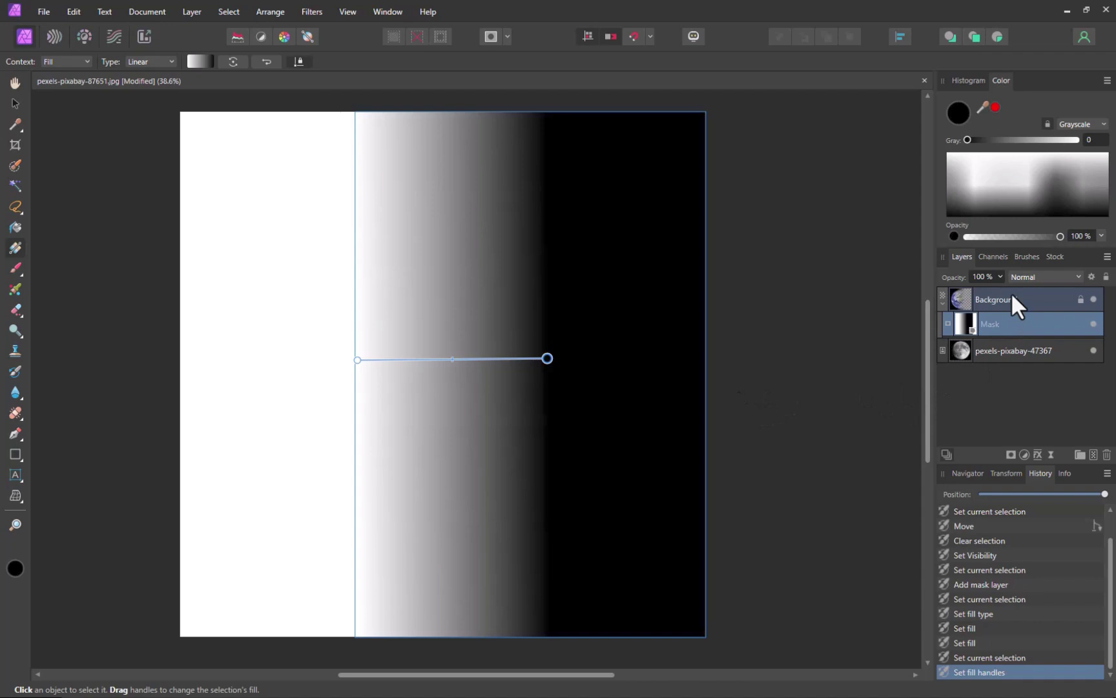
left_click(1011, 295)
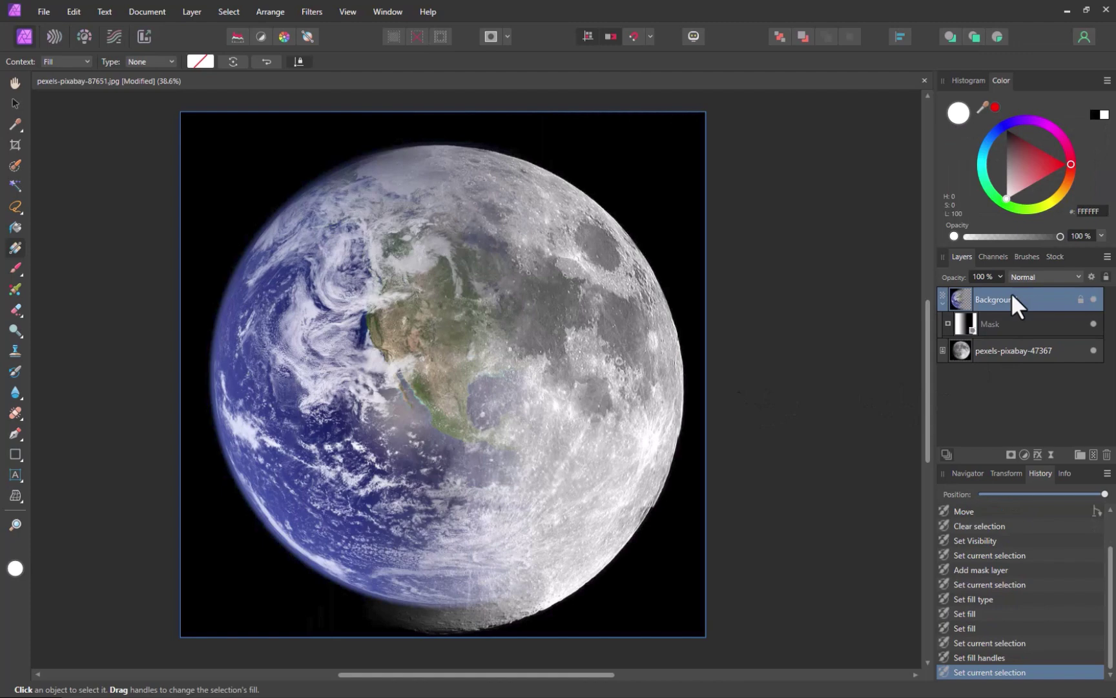
- Redraw the gradient on the Earth layer's mask over a much shorter span near the centre and return to the composite
left_click(1008, 327)
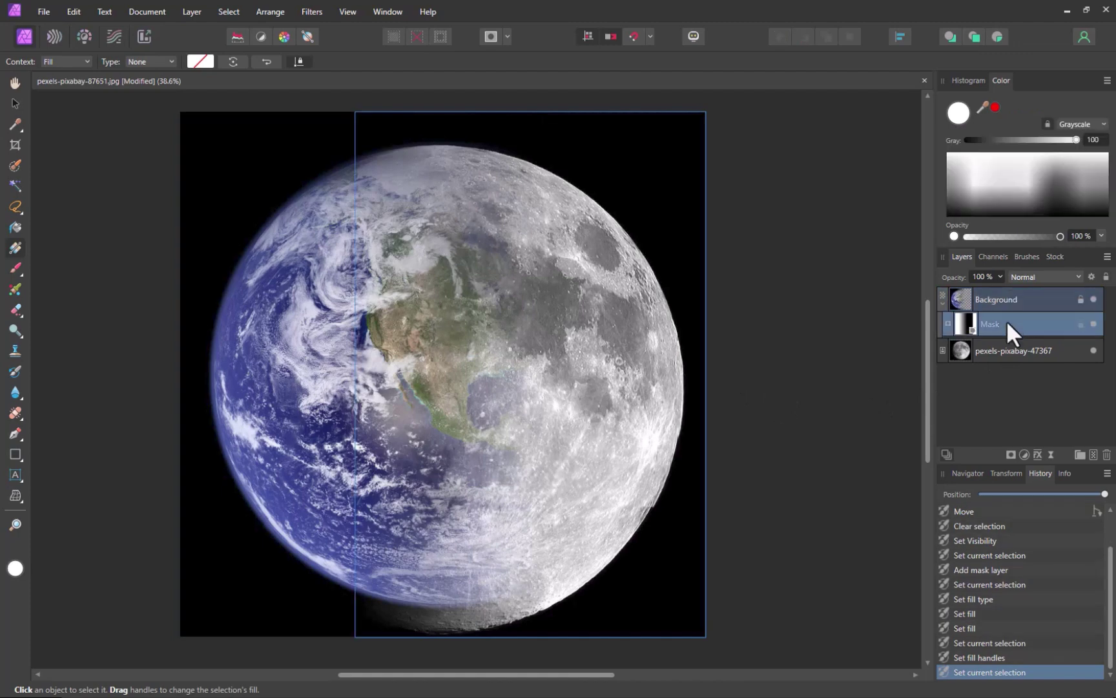
left_click(961, 326, "alt")
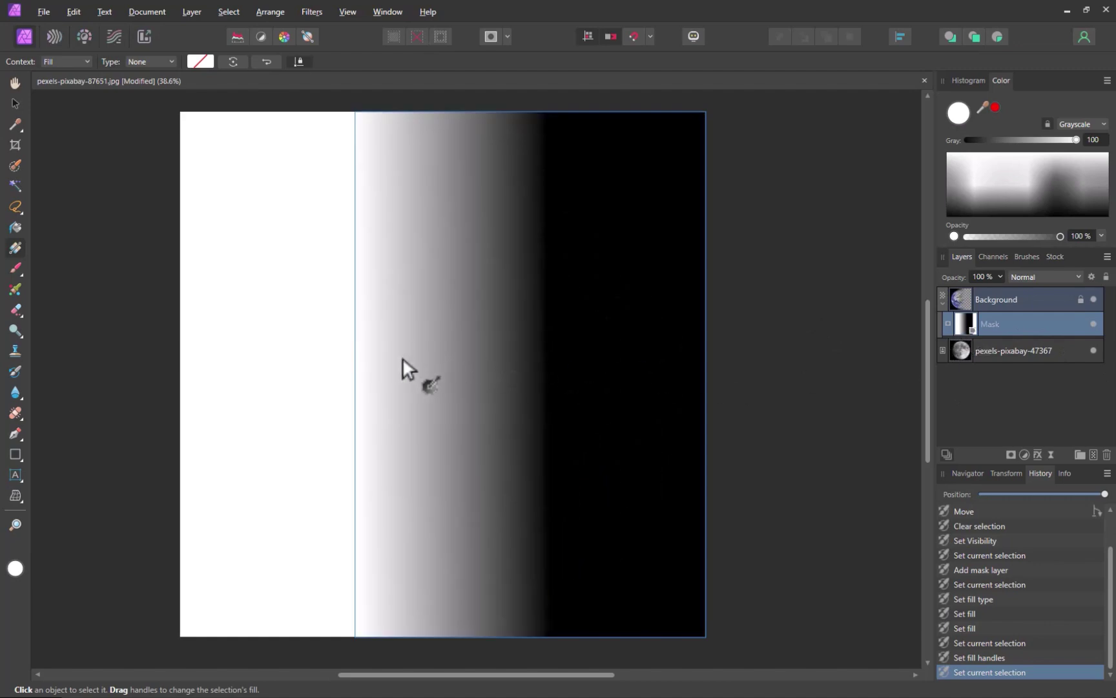
left_click_drag(406, 359, 434, 360)
left_click(1021, 305)
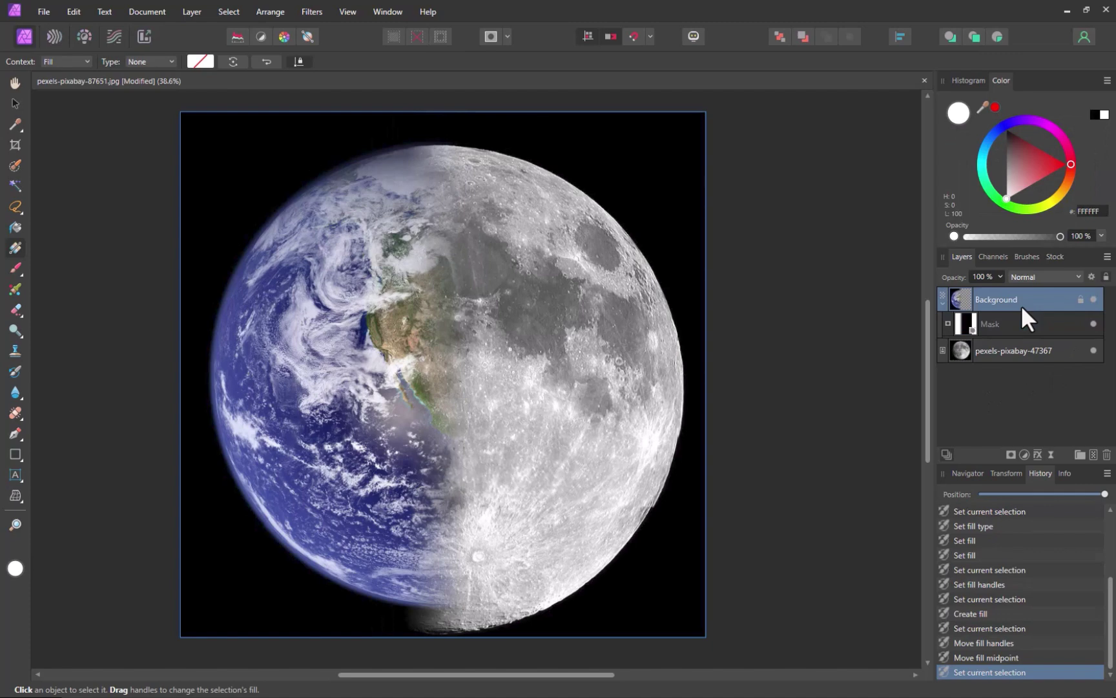
- Squash the moon image layer slightly in height so its edge lines up with the Earth's outline
left_click(990, 352)
left_click(15, 104)
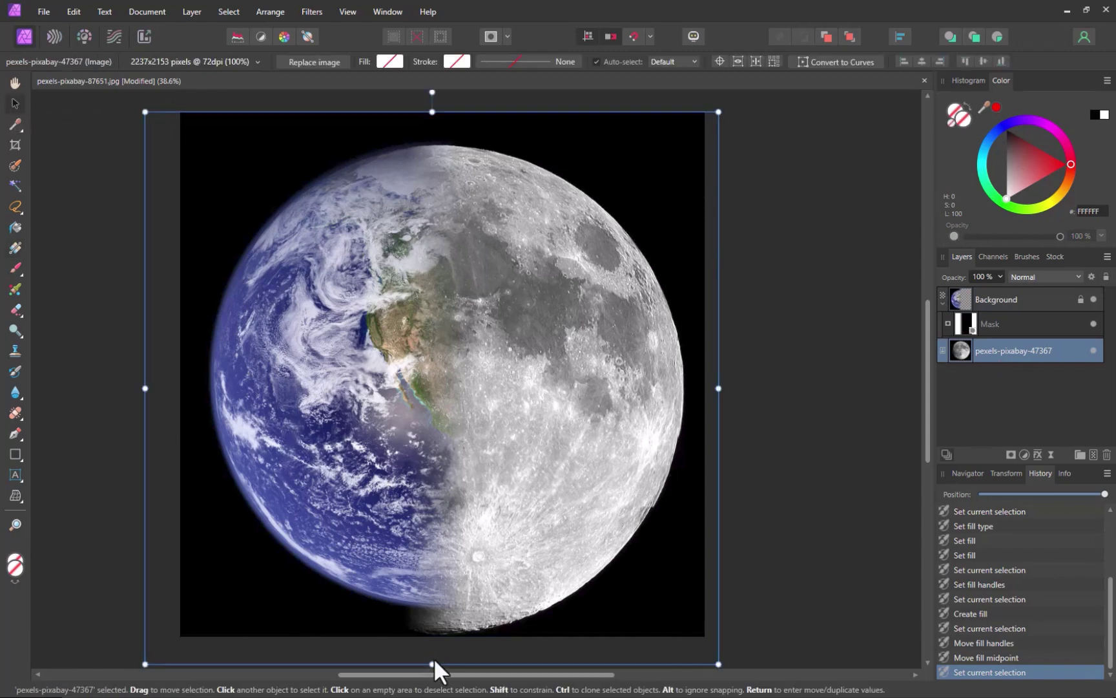
left_click_drag(433, 664, 435, 638)
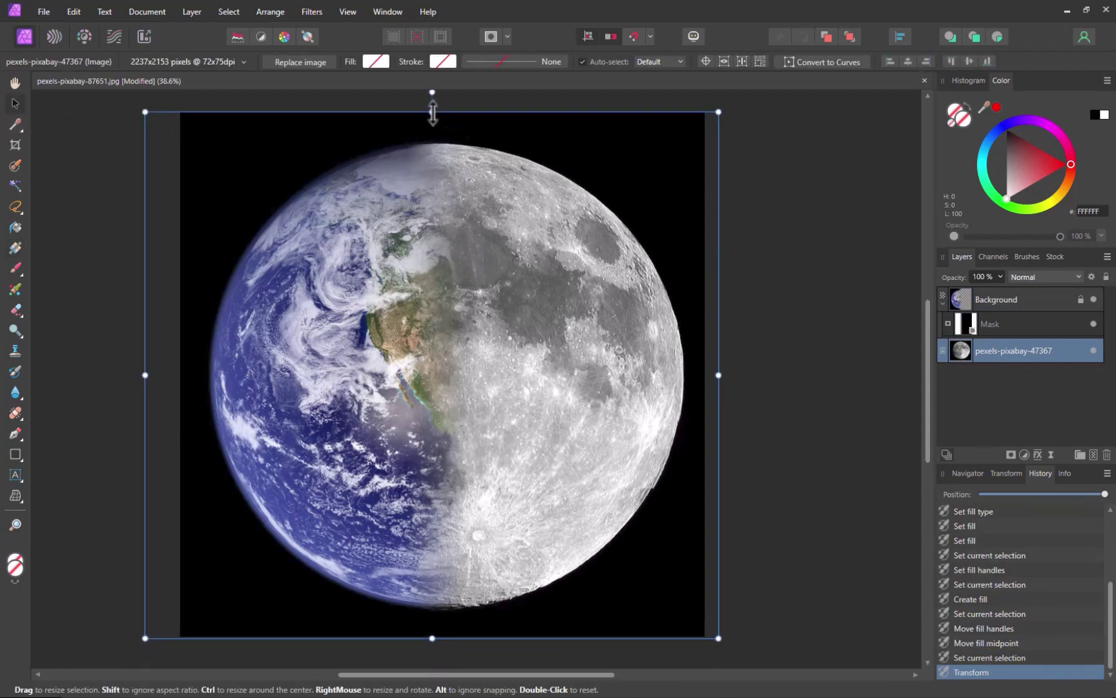
left_click_drag(432, 112, 433, 115)
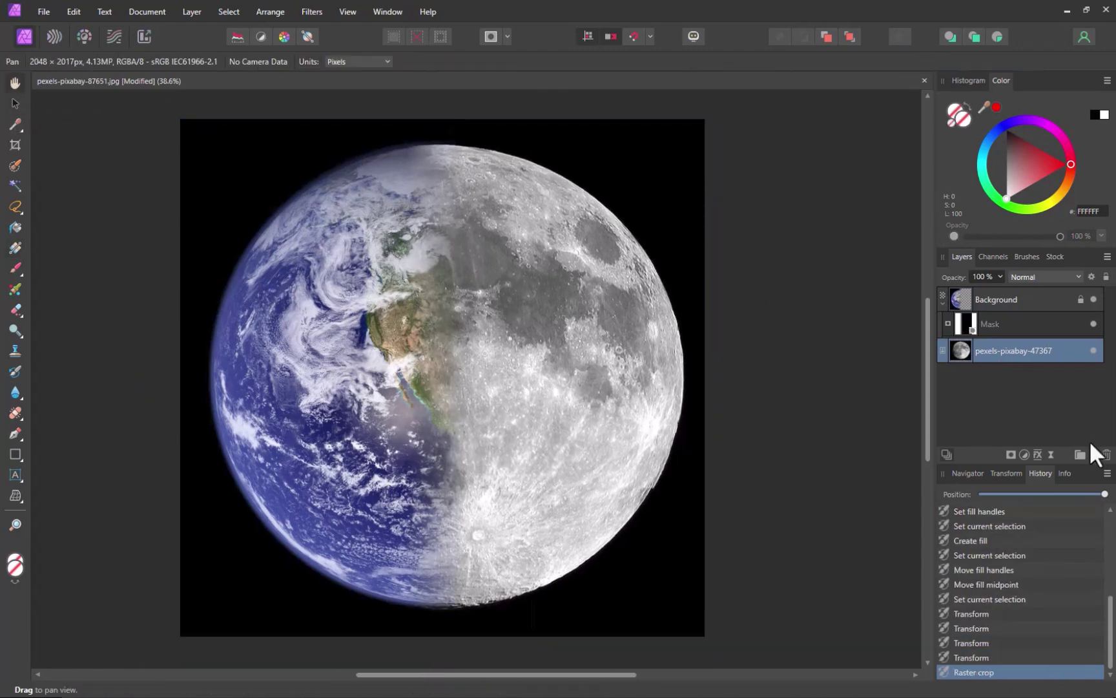
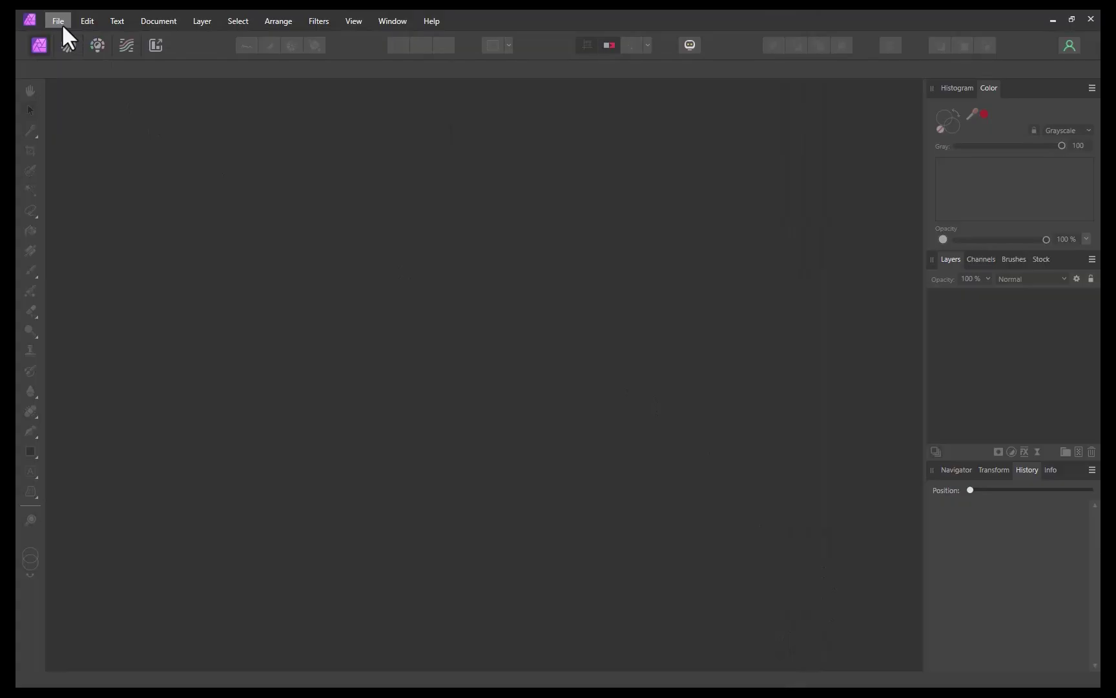
- Create a new 1920 x 1080 px document at 144 DPI
left_click(61, 24)
left_click(69, 53)
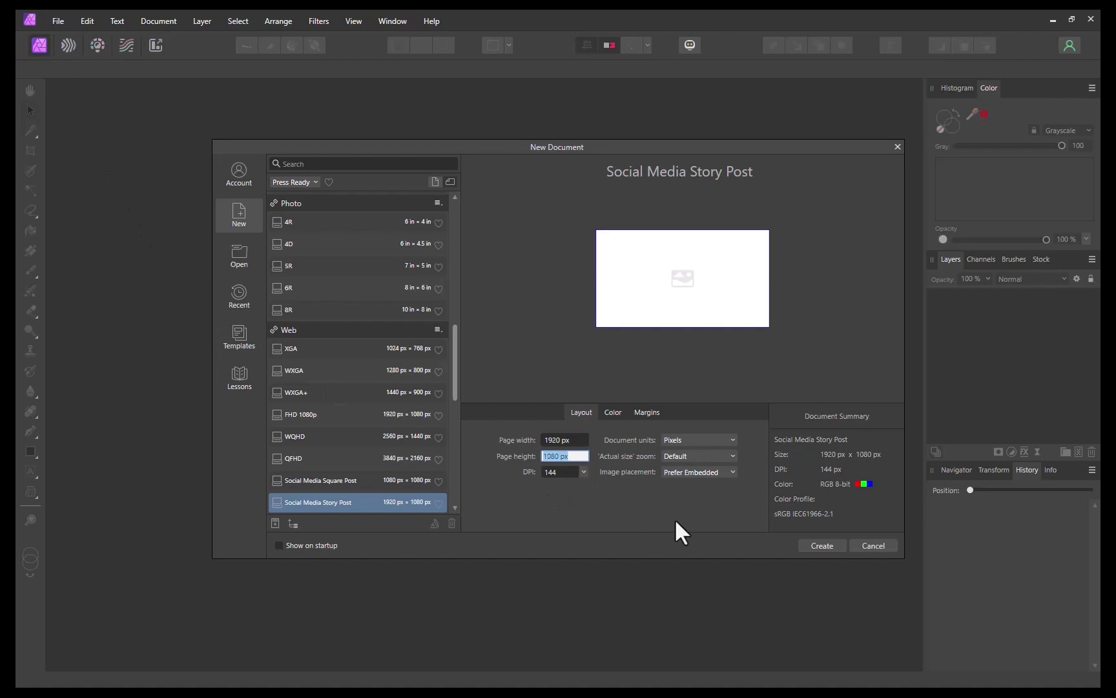
left_click(821, 545)
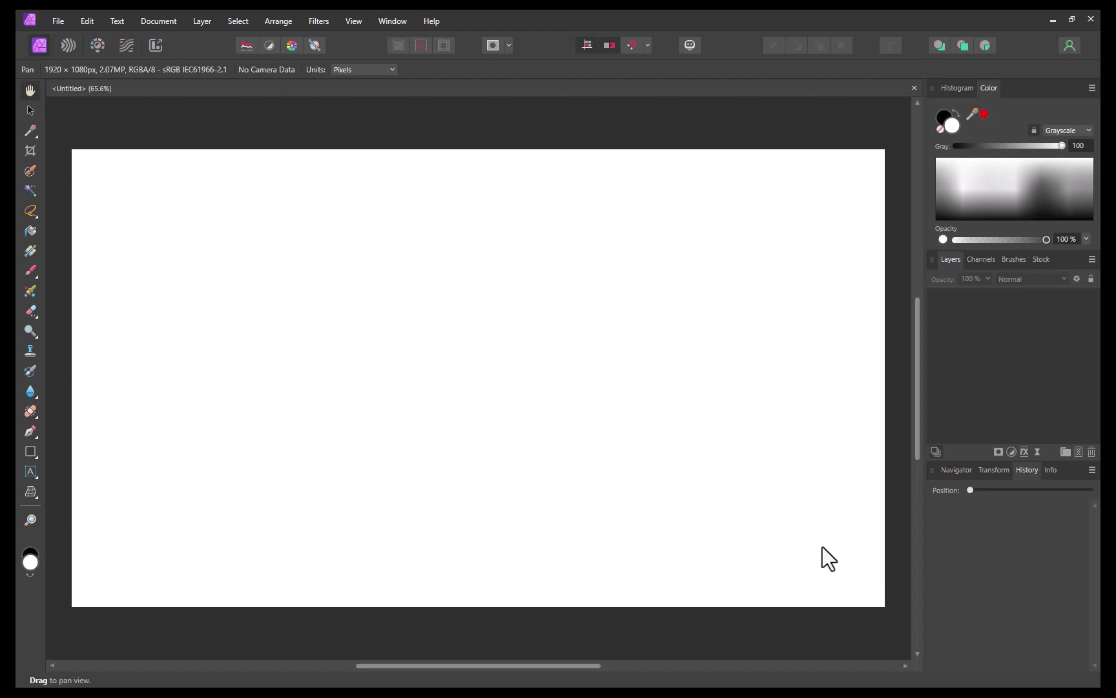
- Open the handstand photo pexels-chevanon-317155 from the resources folder
left_click(55, 21)
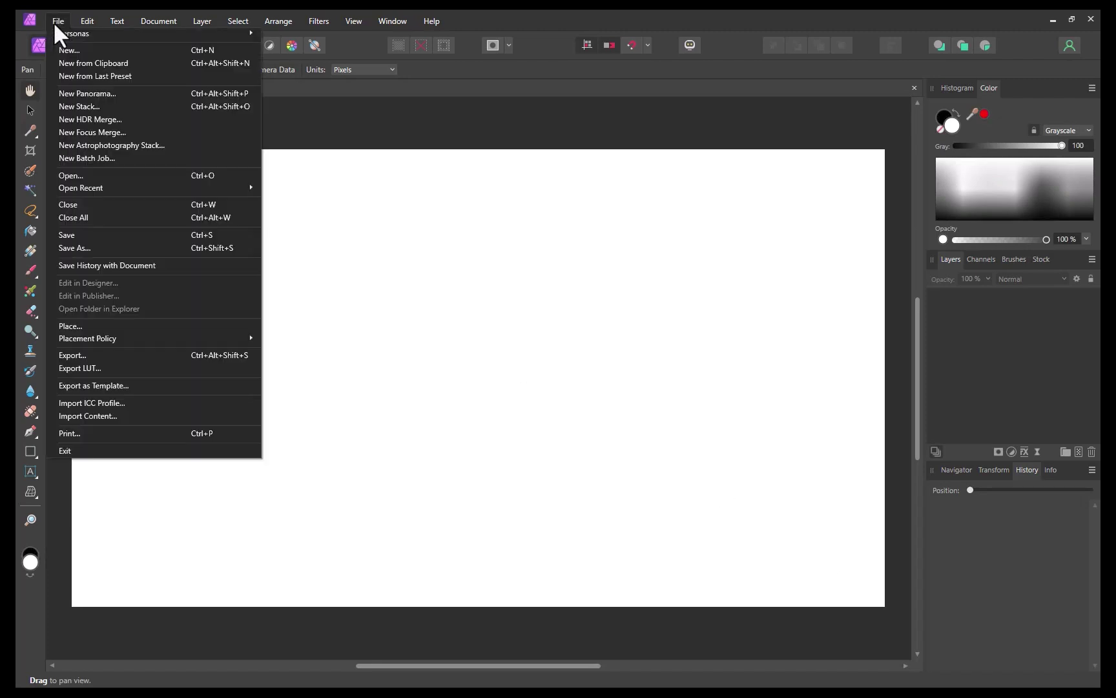
left_click(88, 174)
left_click(311, 142)
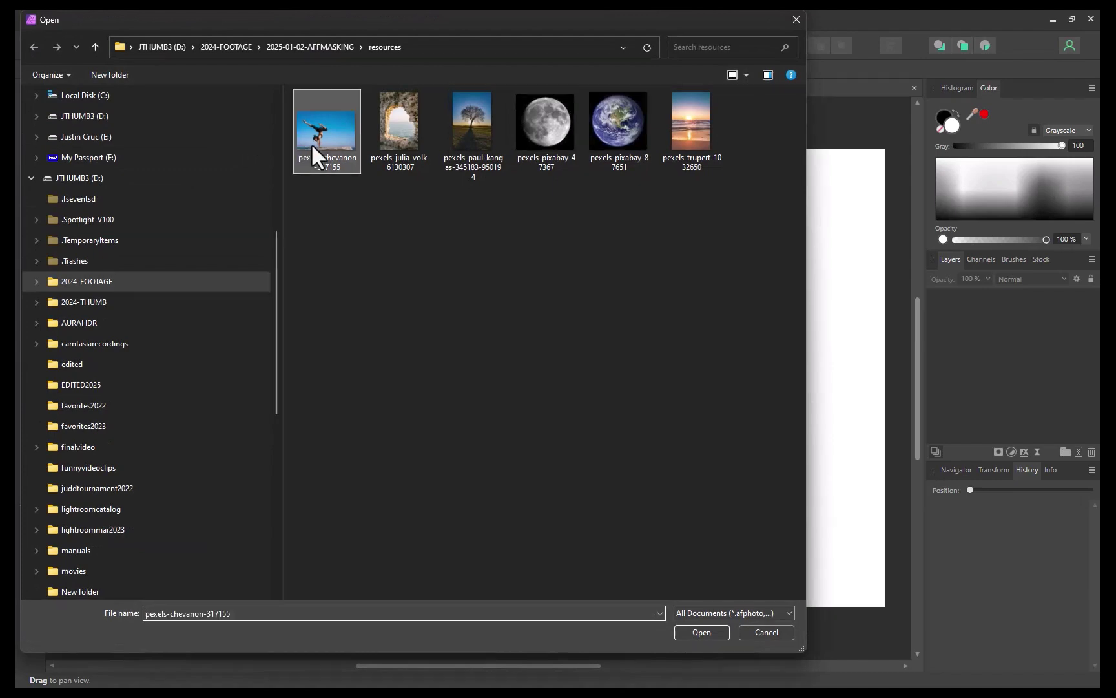
left_click(692, 633)
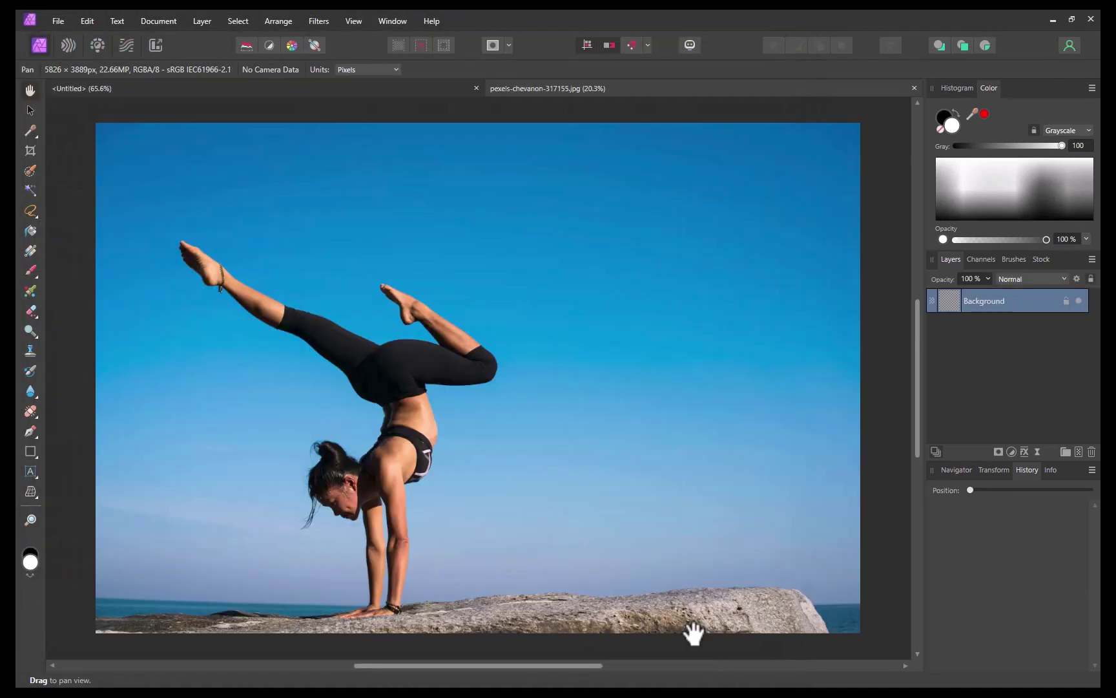
- Paste the handstand photo into the untitled document and scale it down to roughly the canvas size
left_click(299, 87)
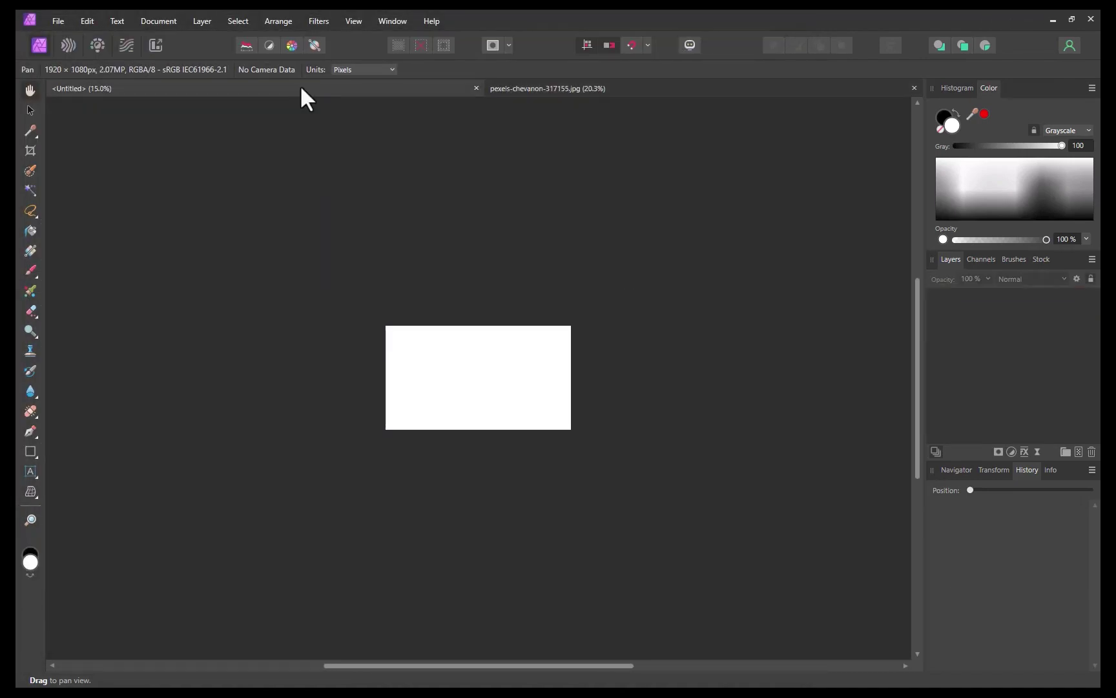
key("ctrl+v")
left_click(30, 110)
key("ctrl+minus")
left_click_drag(648, 531, 431, 352)
left_click(416, 374)
left_click(463, 364)
key("ctrl+plus")
key("ctrl+plus")
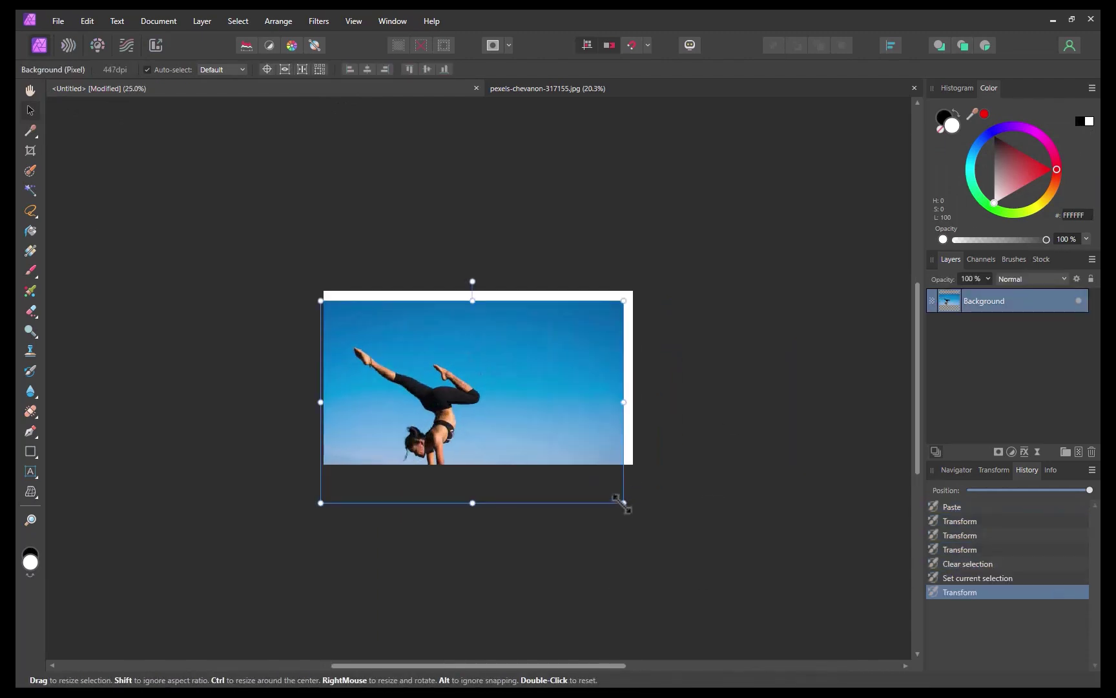
- Resize and reposition the handstand photo so it fills the whole canvas with the rock along the lower edge
left_click_drag(622, 503, 575, 466)
key("ctrl+d")
left_click(560, 321)
left_click_drag(575, 282, 648, 284)
left_click(441, 402)
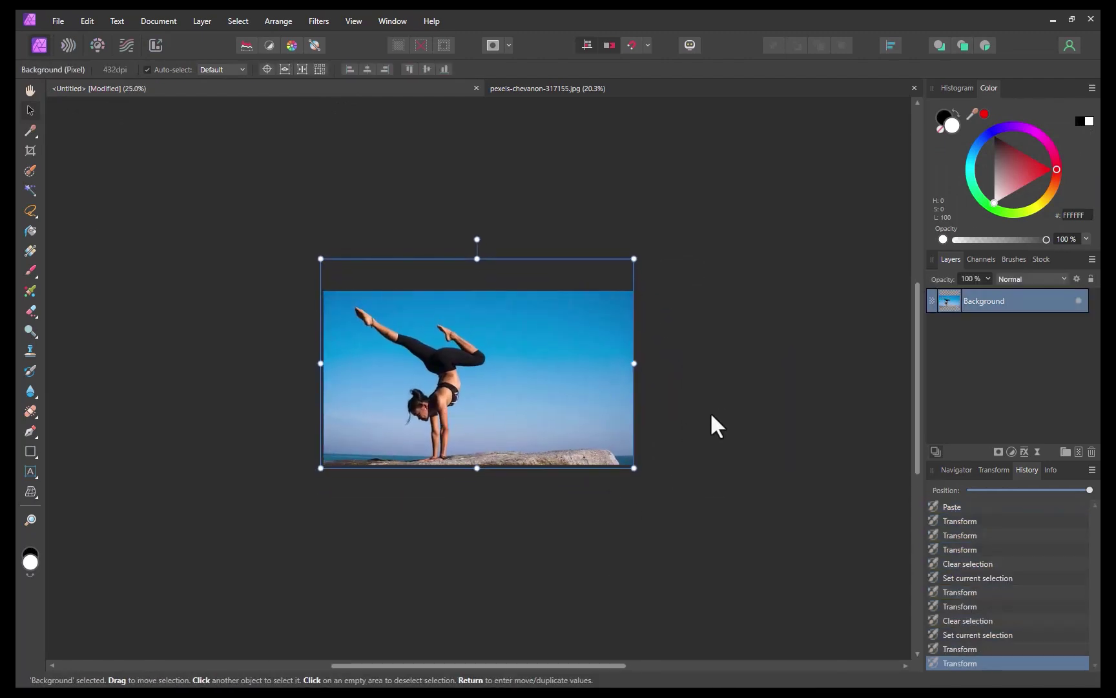
key("ctrl+plus")
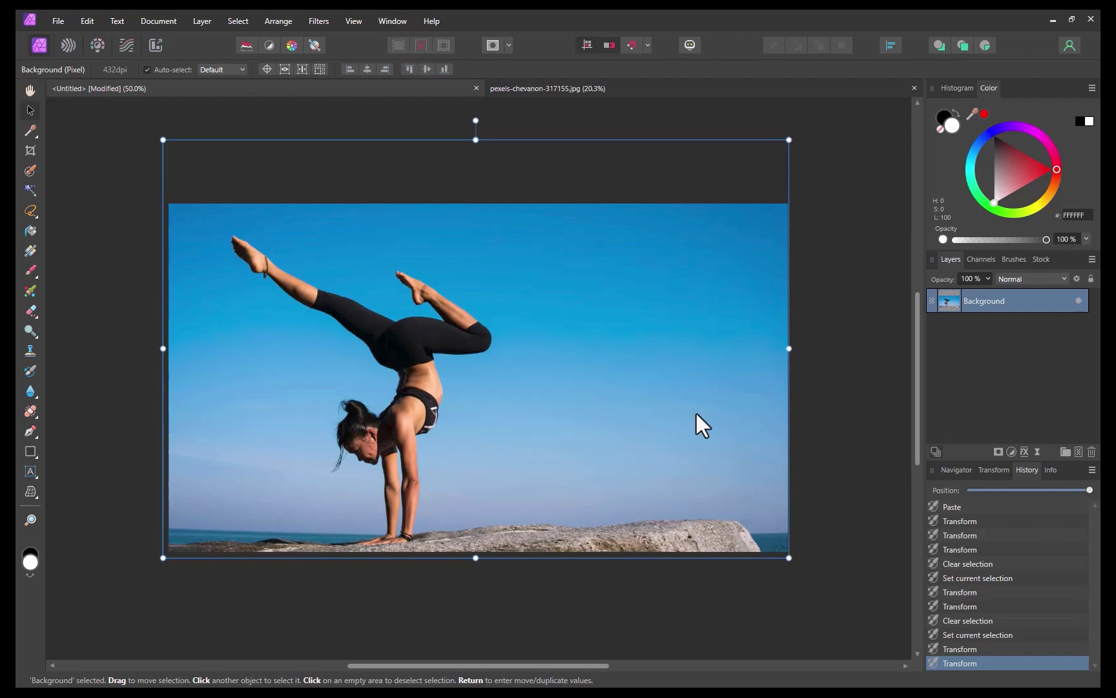
key("ctrl+plus")
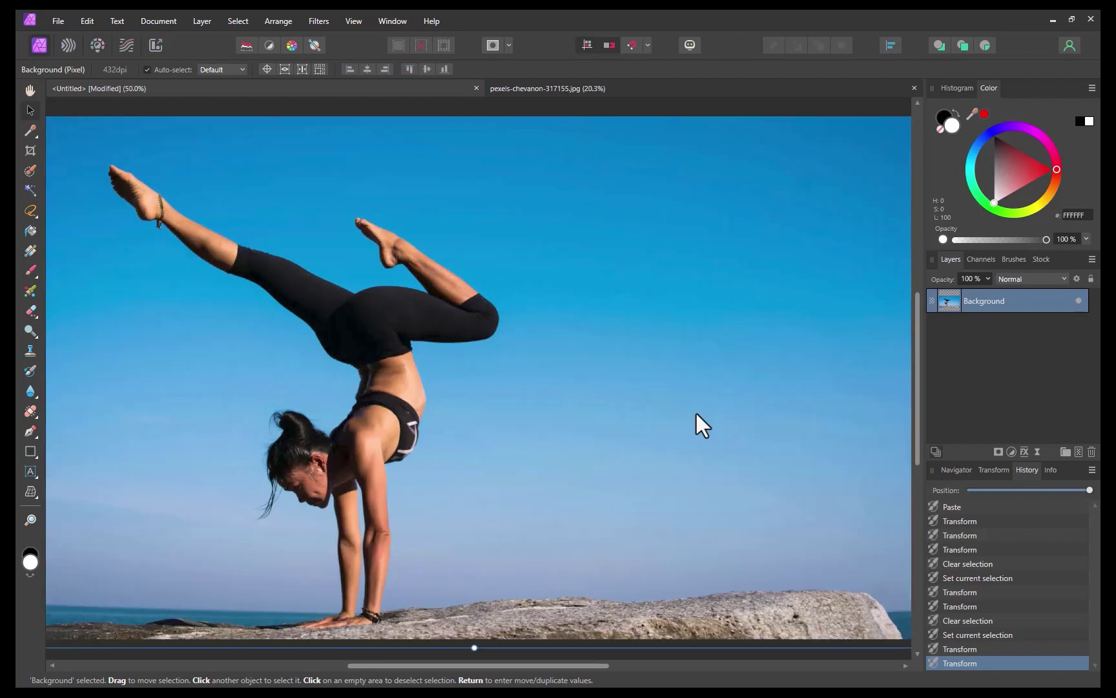
key("ctrl+minus")
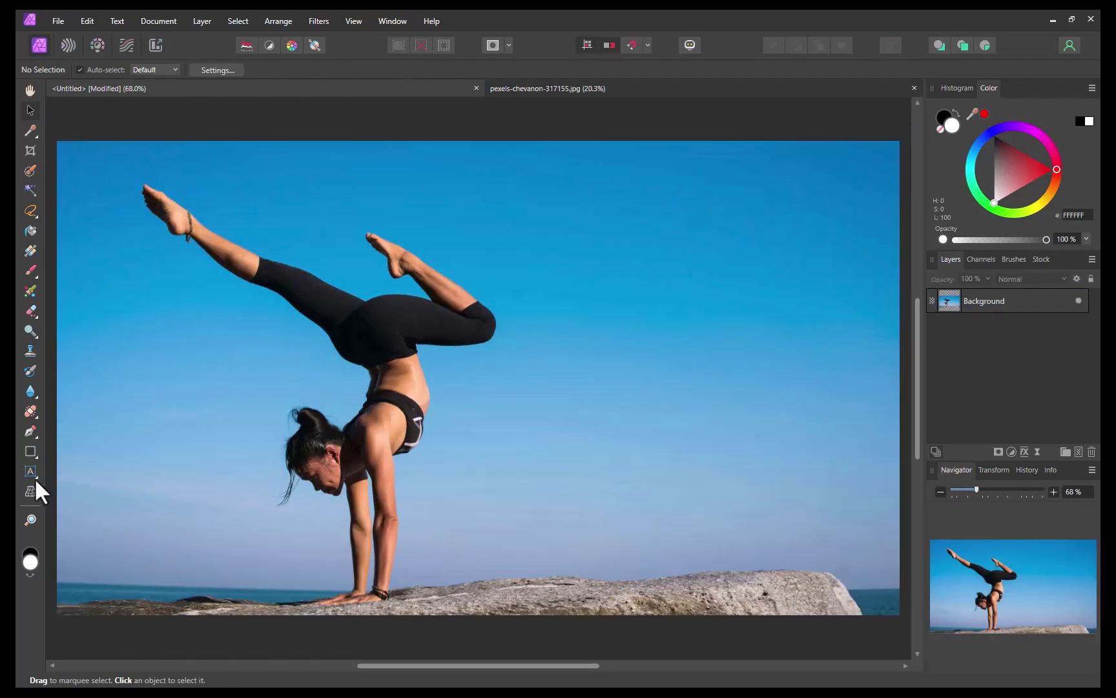
- Add the heading "YOGA CLASSES" in Open Sans SemiBold Italic across the upper canvas, scaled to about 128 pt
left_click(30, 472)
left_click(71, 69)
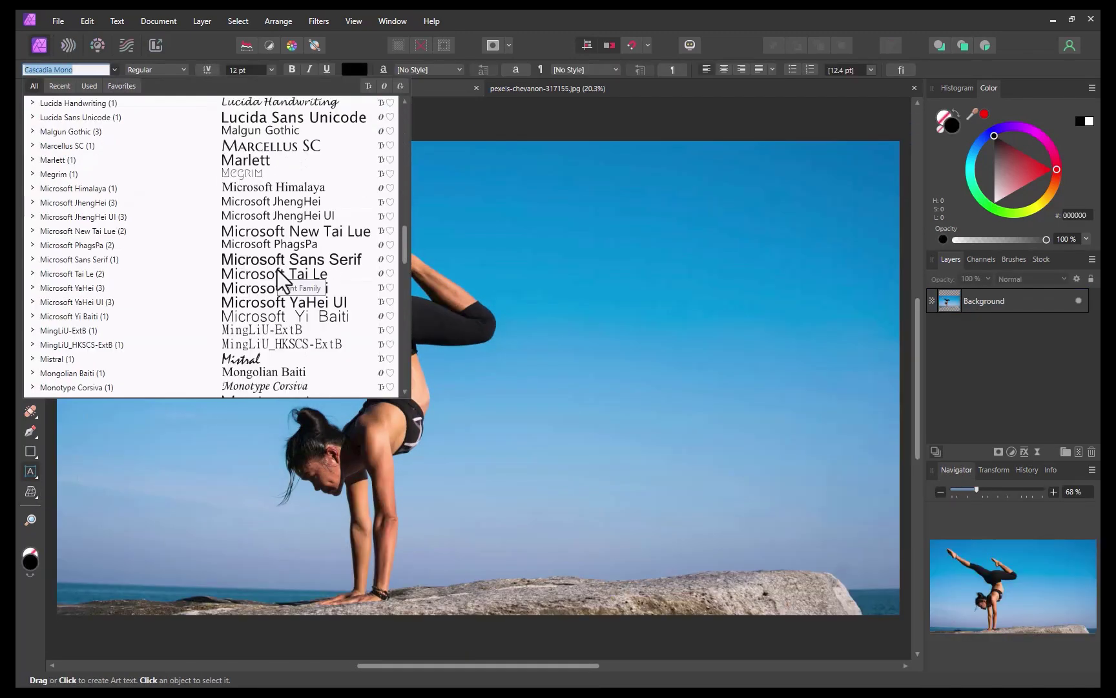
left_click(184, 70)
left_click(149, 157)
left_click_drag(158, 310, 194, 148)
type("YOGA CLASSES")
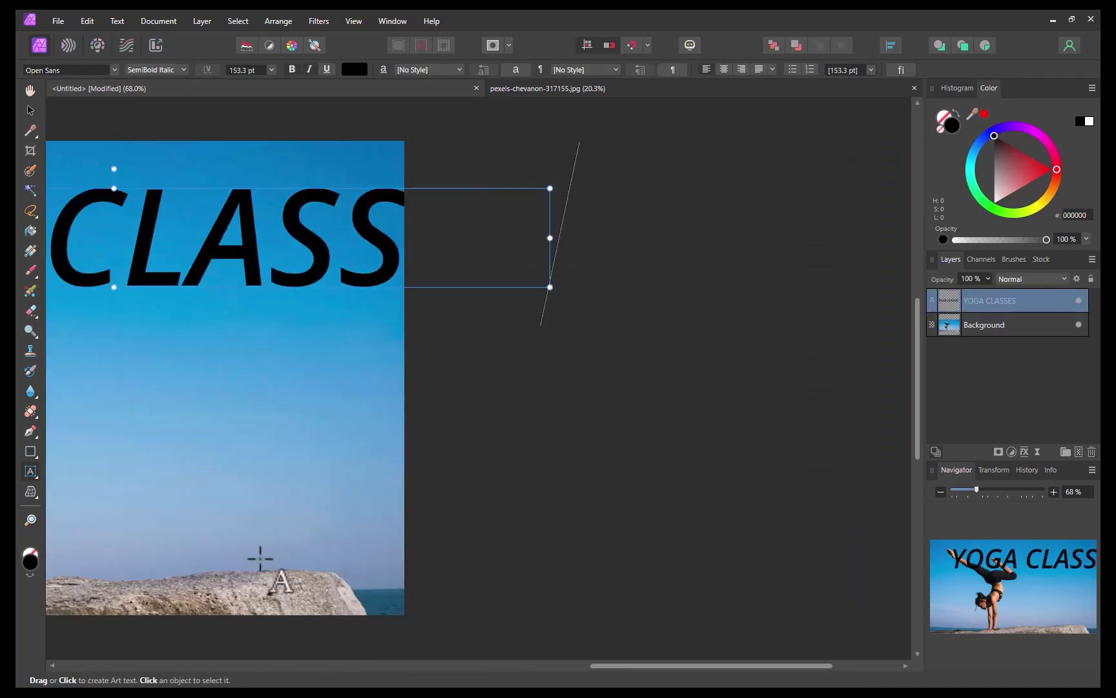
left_click_drag(548, 187, 387, 222)
scroll(486, 274, "left", 8)
- Set the word "CLASSES" in the heading to Light Italic
left_click_drag(430, 258, 843, 250)
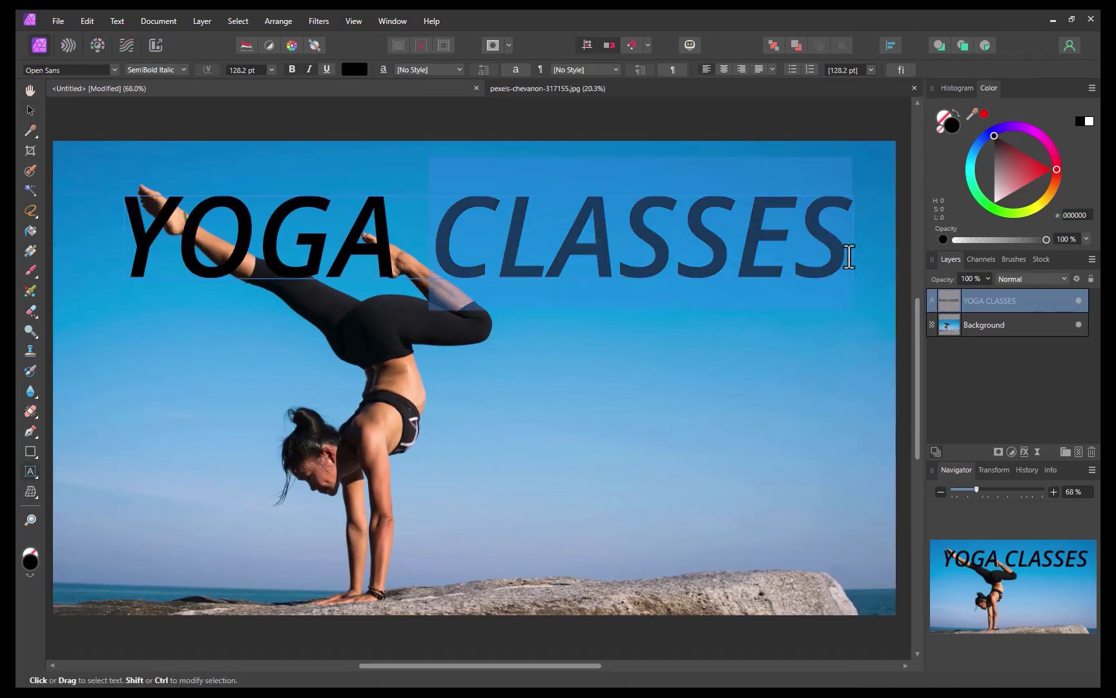
left_click(161, 70)
left_click(148, 102)
left_click(184, 70)
- Change the color of the whole "YOGA CLASSES" heading to white
left_click(354, 69)
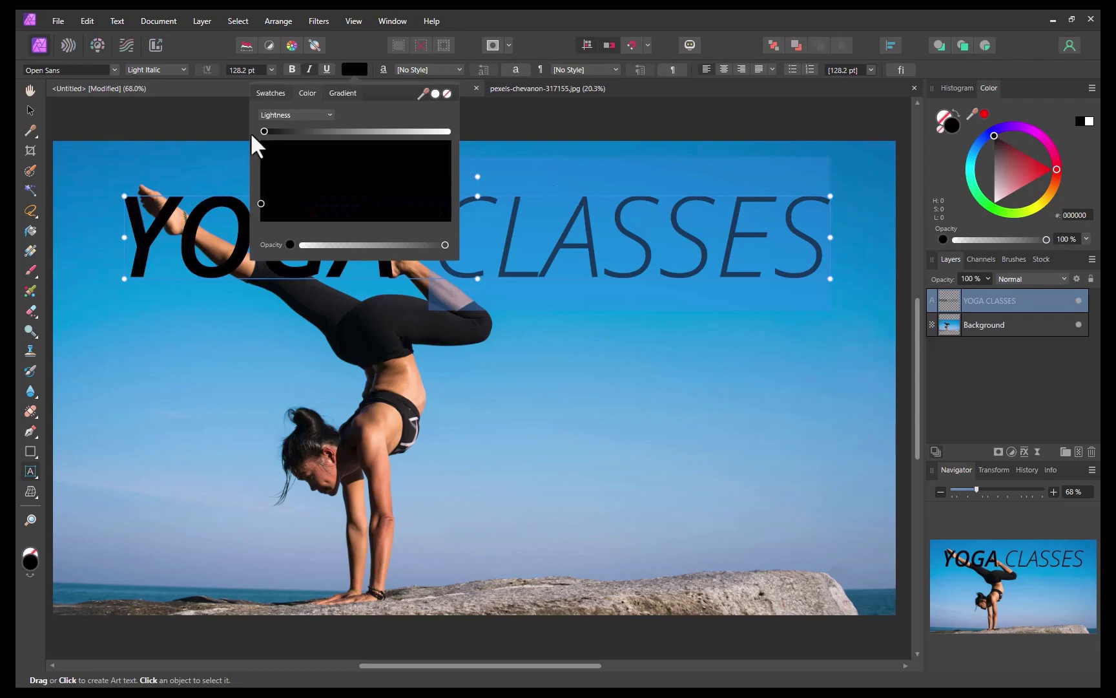
double_click(305, 237)
key("ctrl+a")
left_click(354, 69)
left_click(348, 181)
key("Escape")
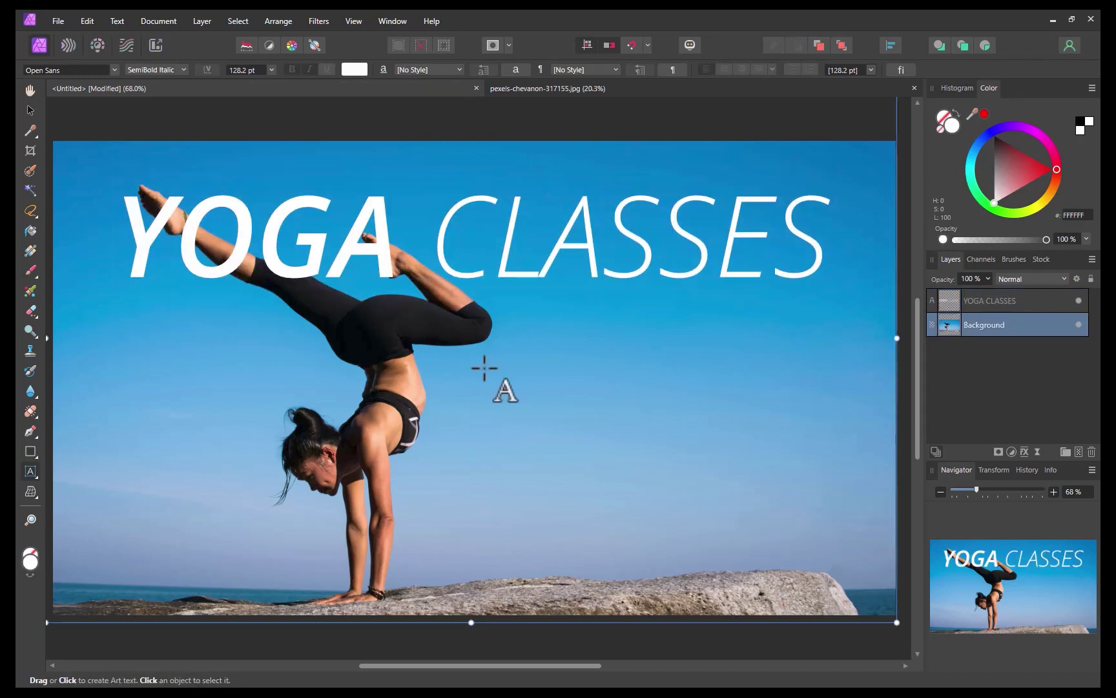
- Add the text "MON-FRI" below the word "CLASSES" and set its style to Regular
left_click(533, 338)
type("MON-FRI")
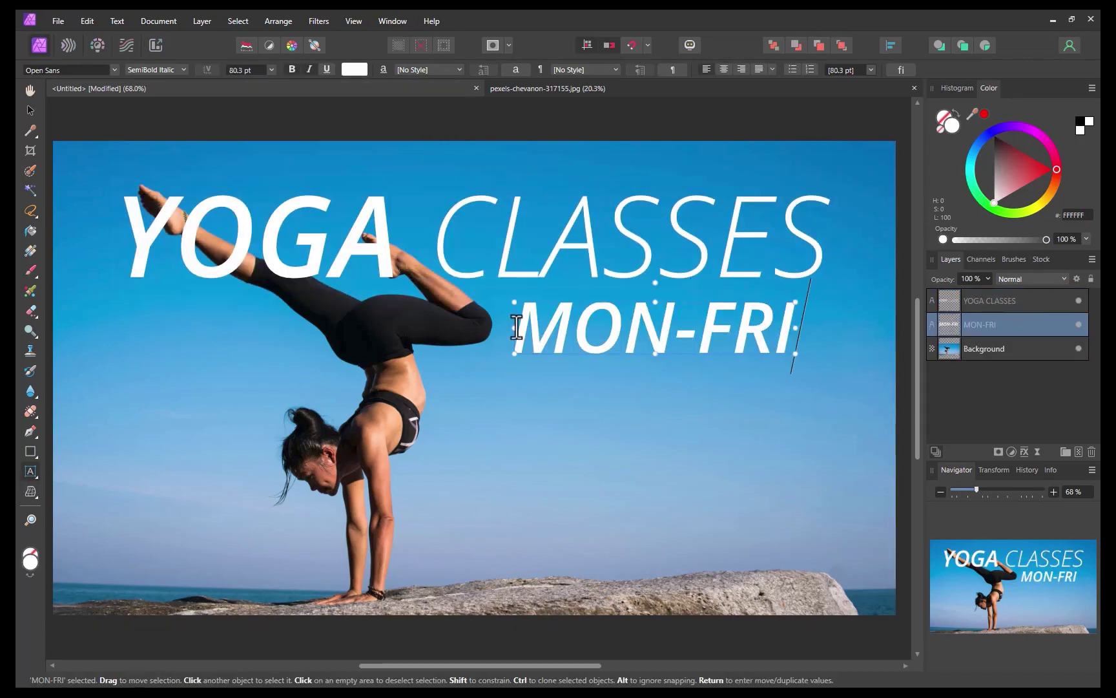
key("Escape")
left_click(155, 69)
left_click(142, 126)
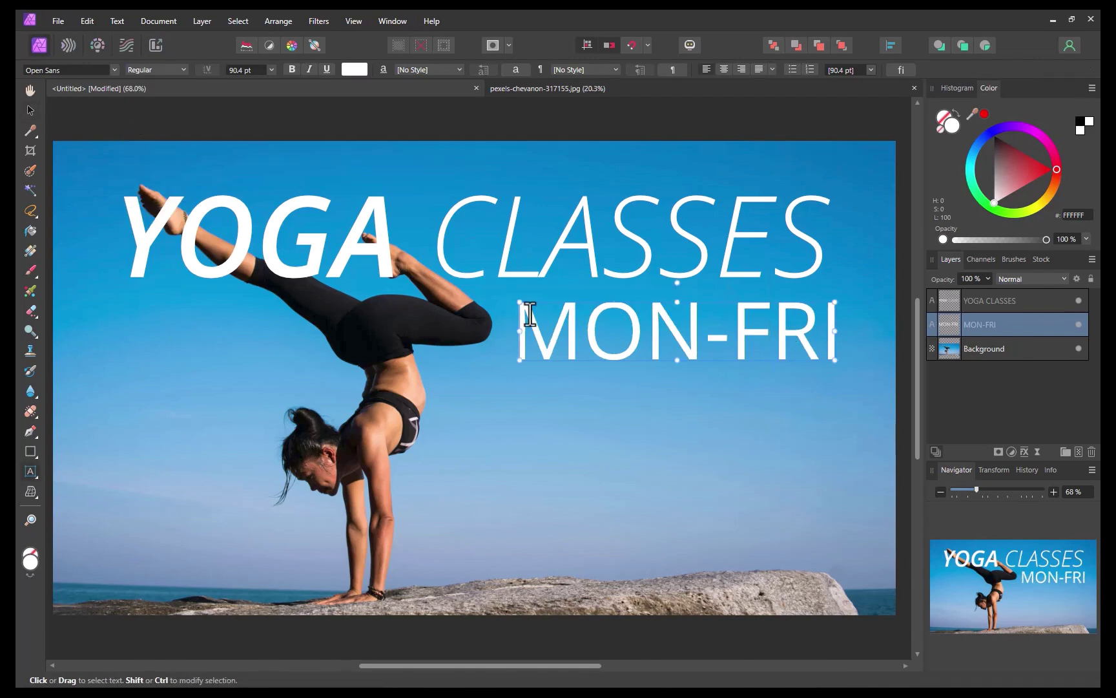
- Place a smaller copy of the "MON-FRI" text beneath it and change its wording to "700-1000 a.m."
left_click(674, 335)
left_click_drag(675, 335, 777, 406)
double_click(526, 401)
key("ctrl+a")
type("700-1000a.m.")
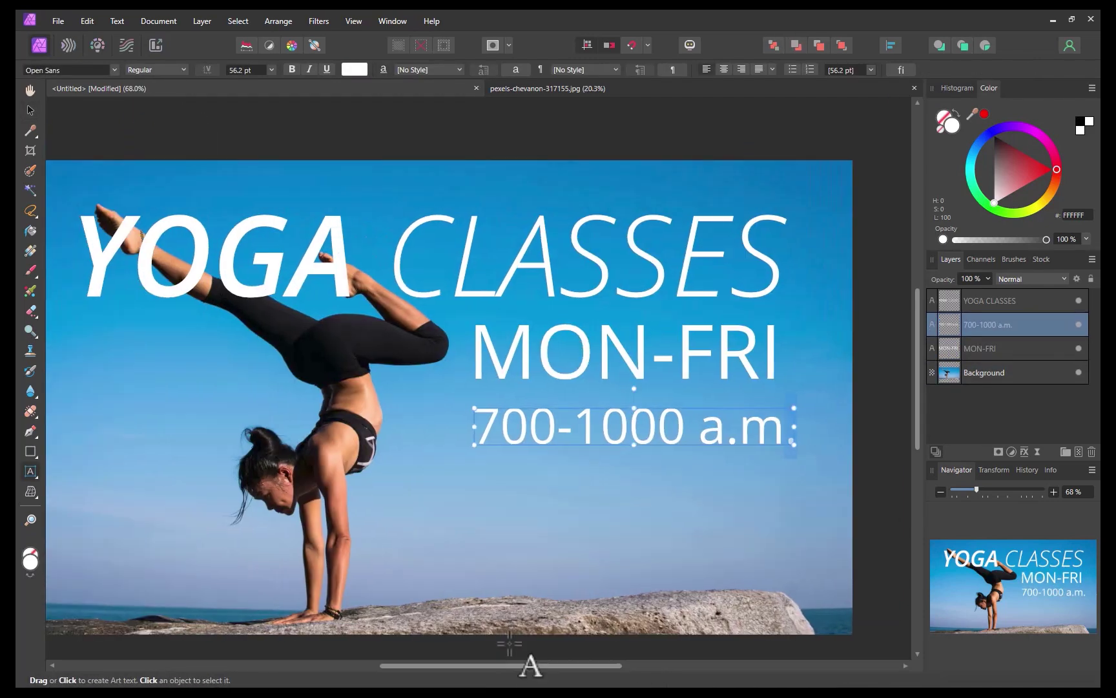
- Replace the wording of the duplicated time line with "YOGASITE.COM" and fit it under "700-1000 a.m."
double_click(659, 464)
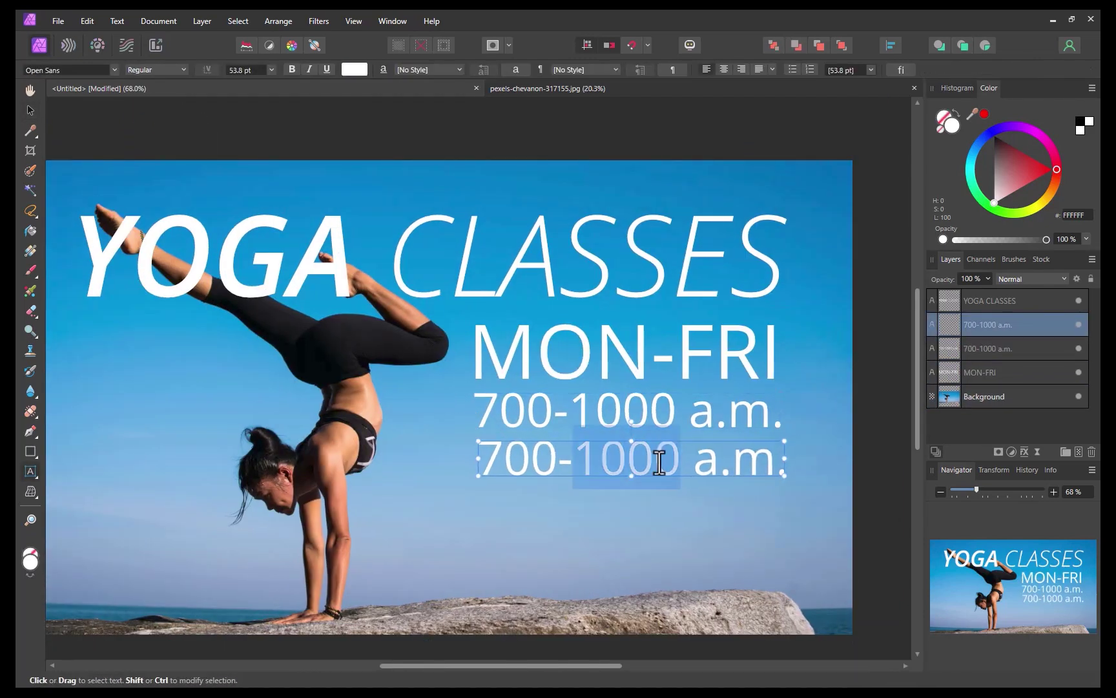
key("ctrl+a")
type("YOGASITE.COM")
key("Escape")
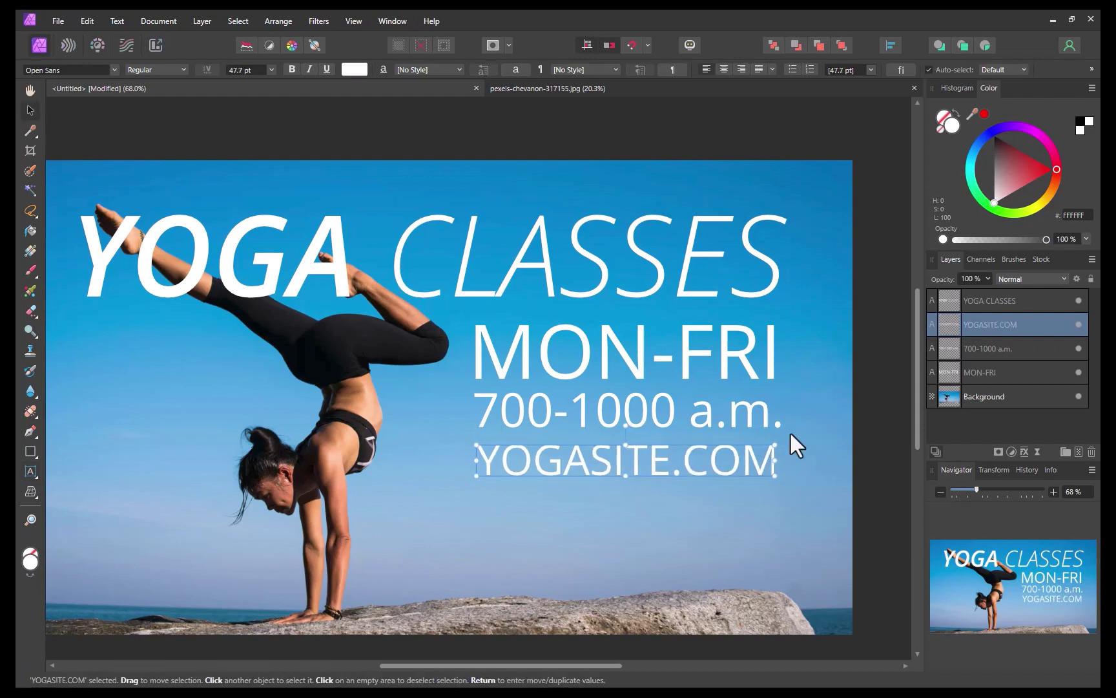
left_click(804, 408)
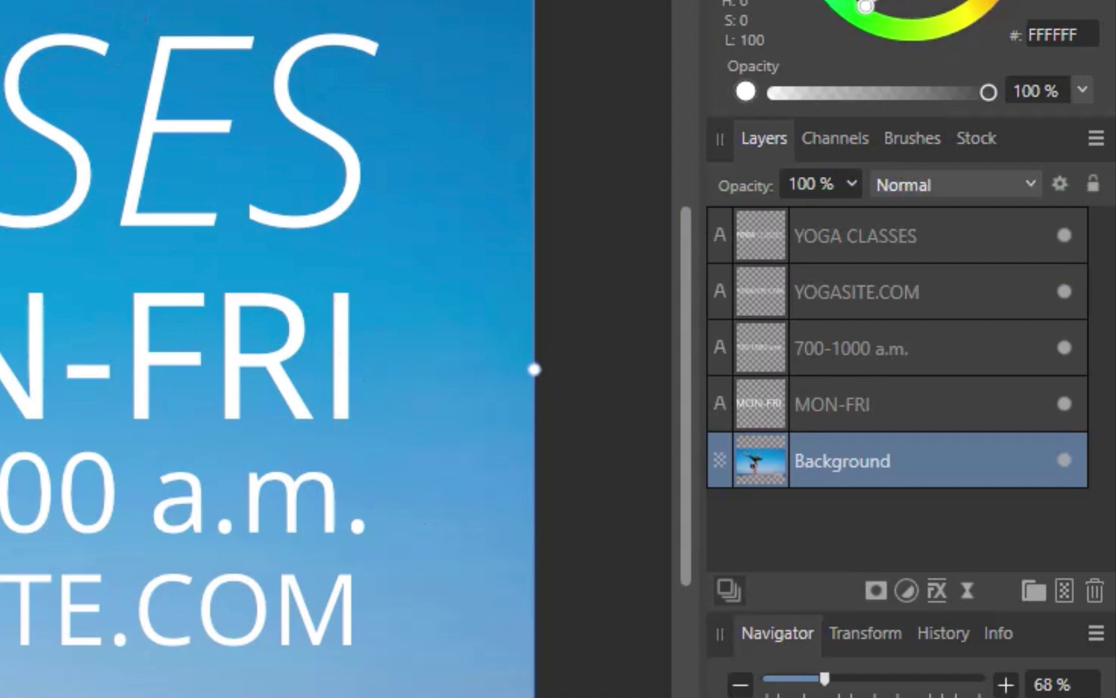
- Add a blank mask to the YOGA CLASSES text layer, expand that layer, and select the Background photo layer
left_click(837, 232)
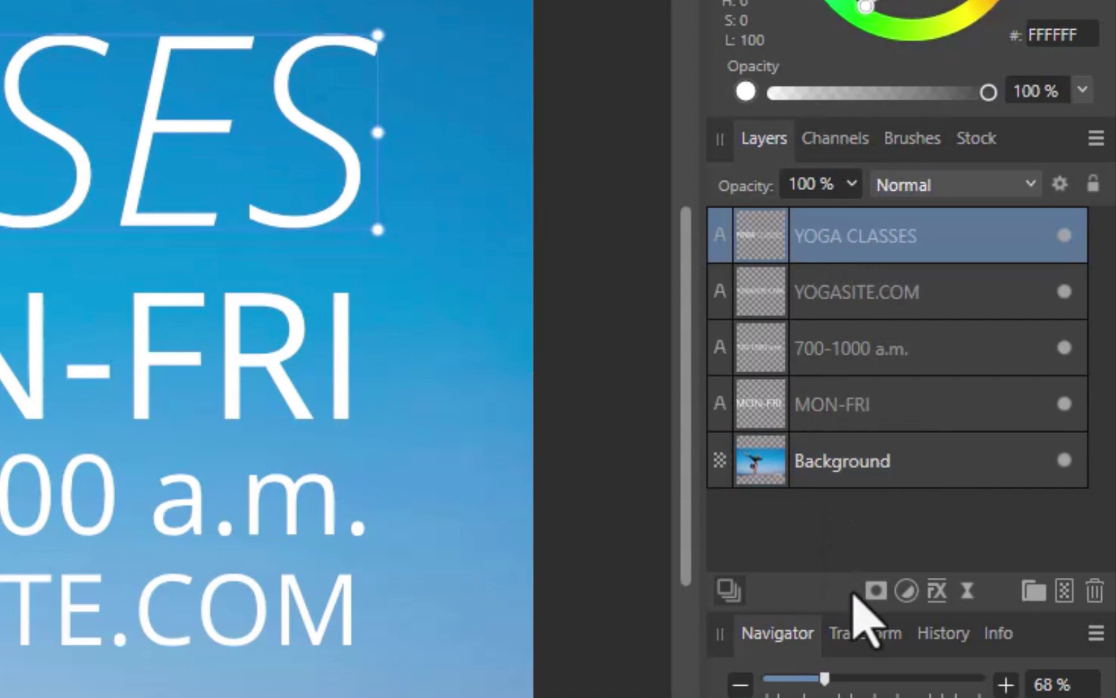
left_click(875, 593)
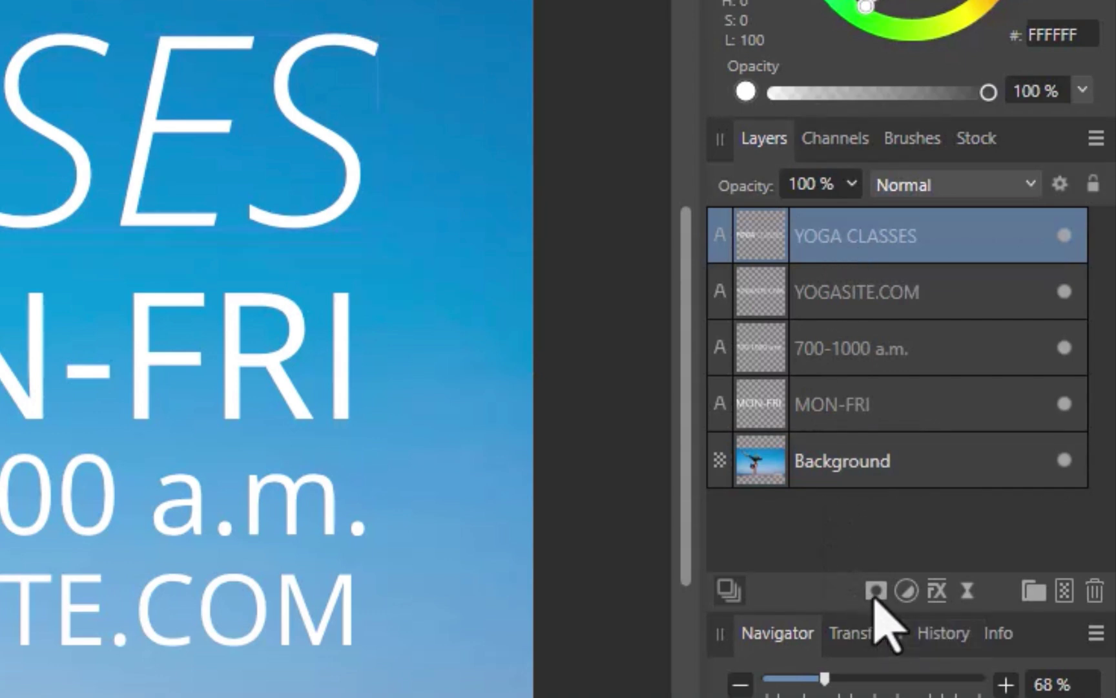
left_click(720, 248)
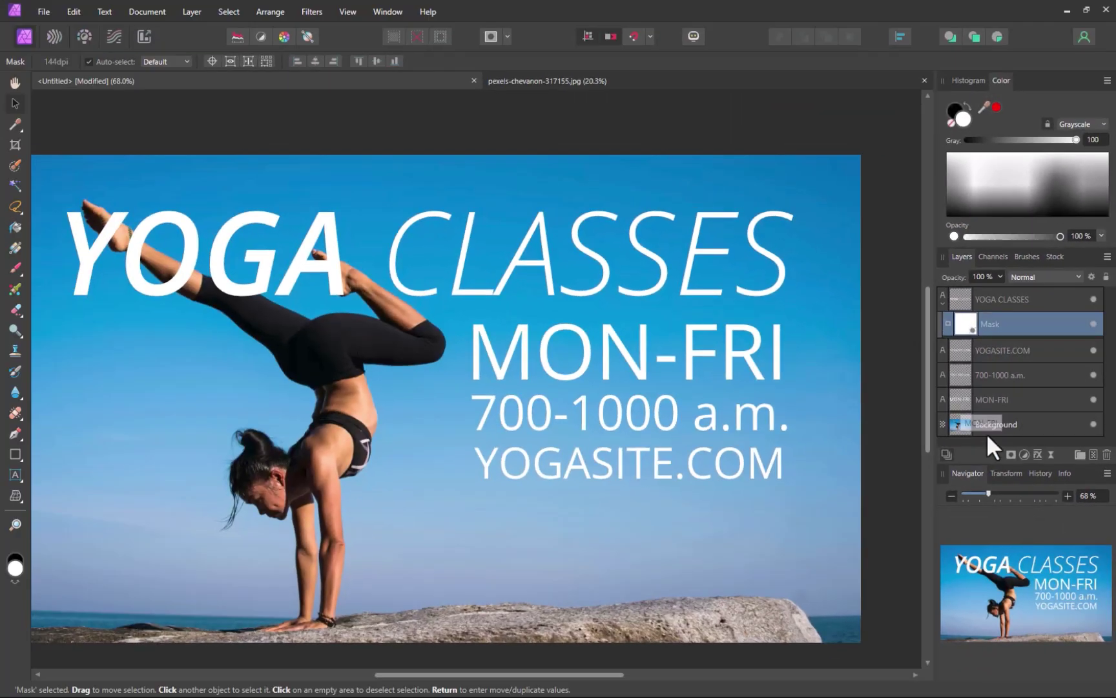
left_click(942, 455)
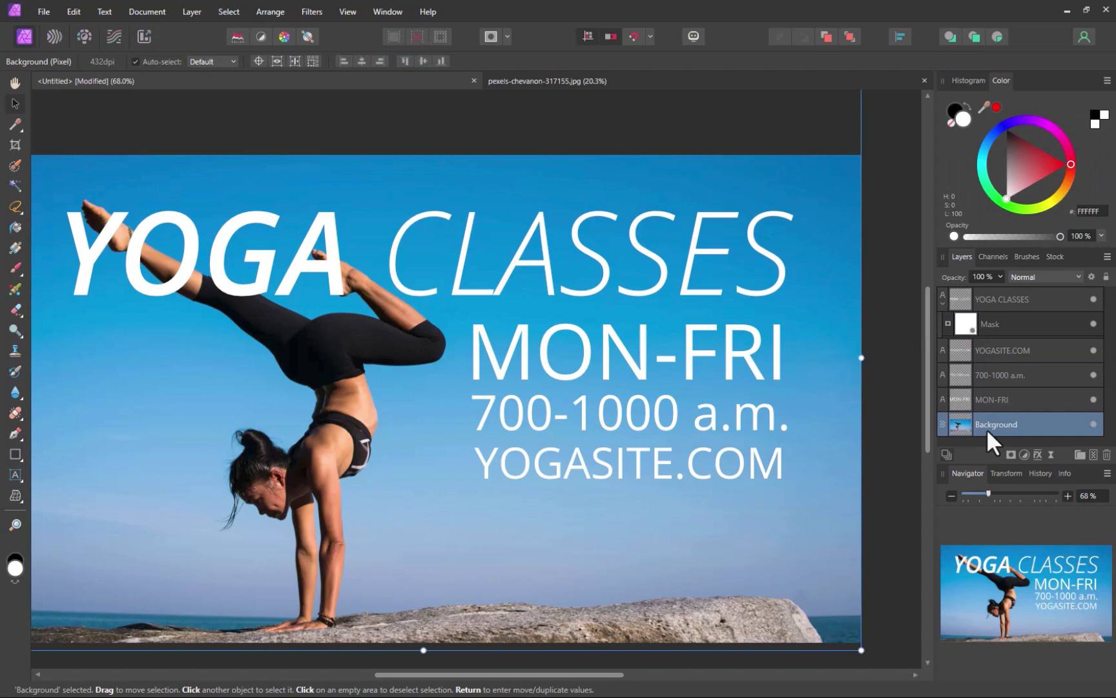
- Hide the YOGA CLASSES layer and select the woman's raised legs in the Background photo with a 49 px Selection Brush
left_click(1093, 299)
left_click(15, 166)
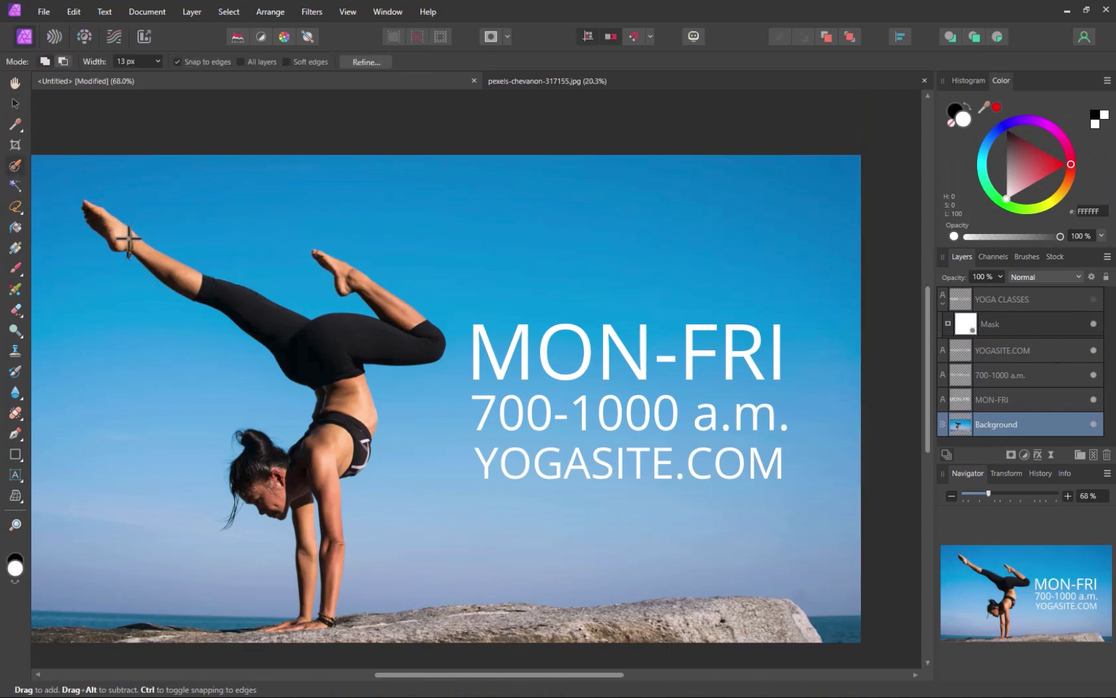
left_click_drag(116, 237, 157, 251)
key("ctrl+d")
key("bracketleft")
key("bracketleft")
key("bracketleft")
mouse_move(122, 234)
left_mouse_down()
mouse_move(275, 282)
mouse_move(333, 265)
left_mouse_up()
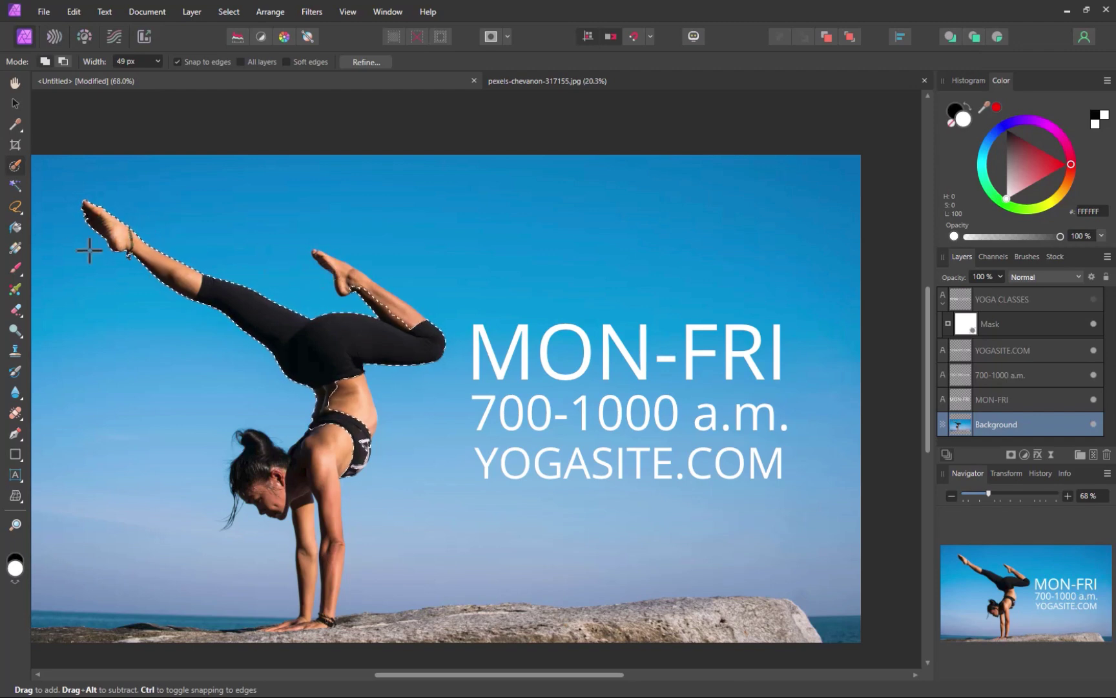
- Add the bent leg's foot to the selection with the polygonal lasso and show the YOGA CLASSES layer again
key("l")
scroll(335, 366, "down", 1)
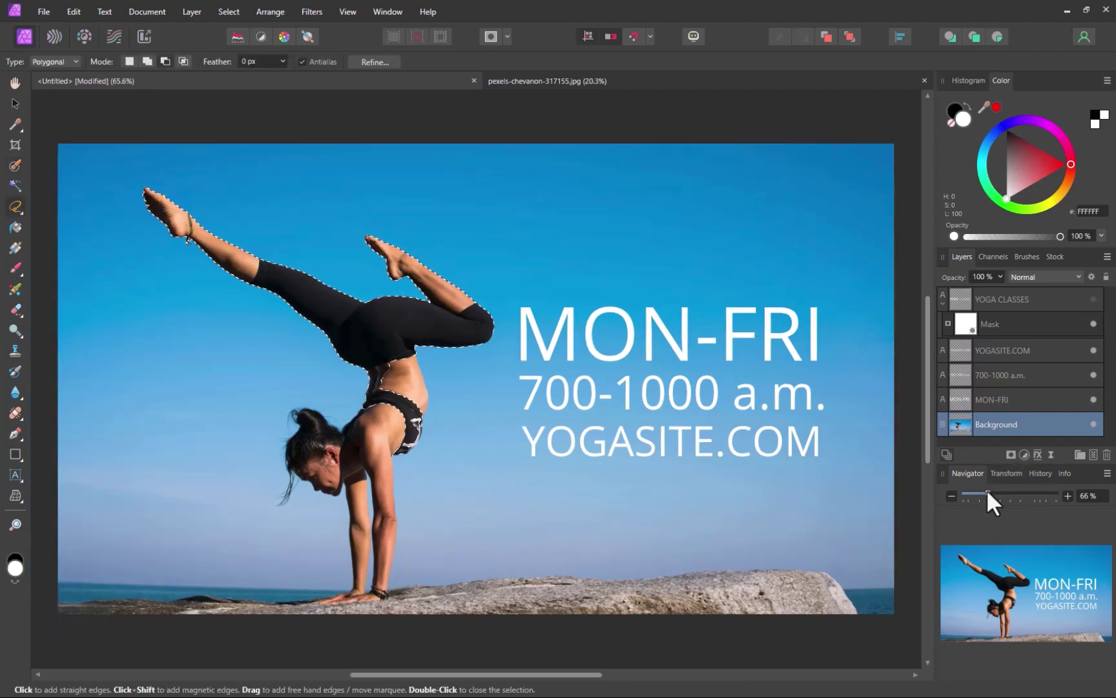
left_click_drag(987, 491, 988, 490)
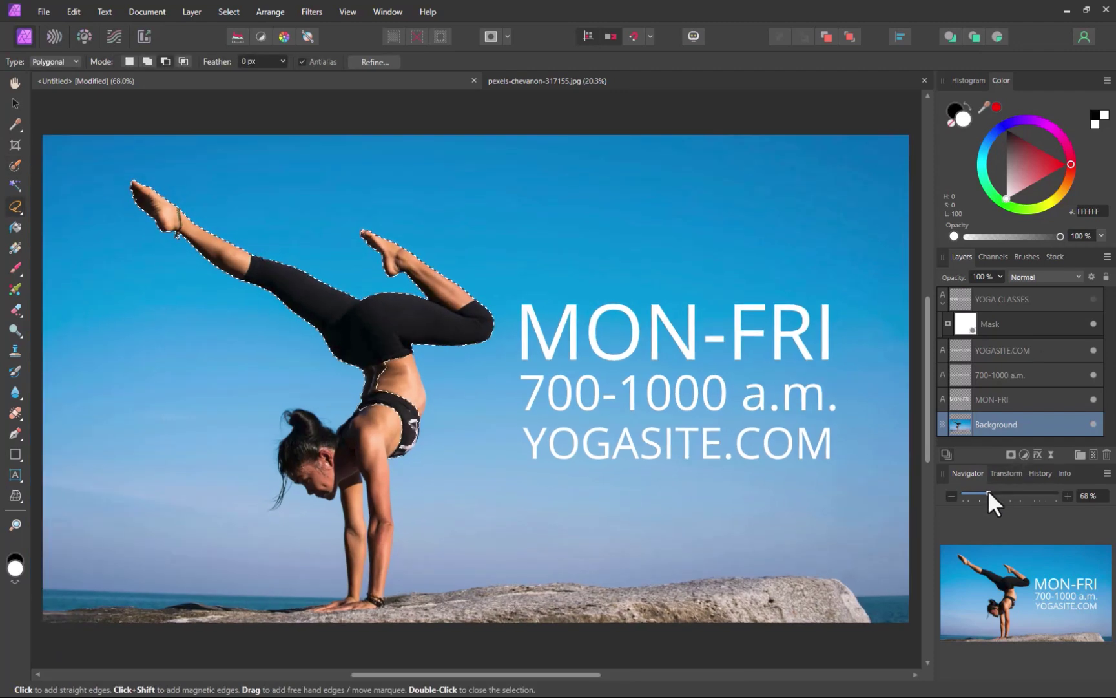
left_click(1091, 299)
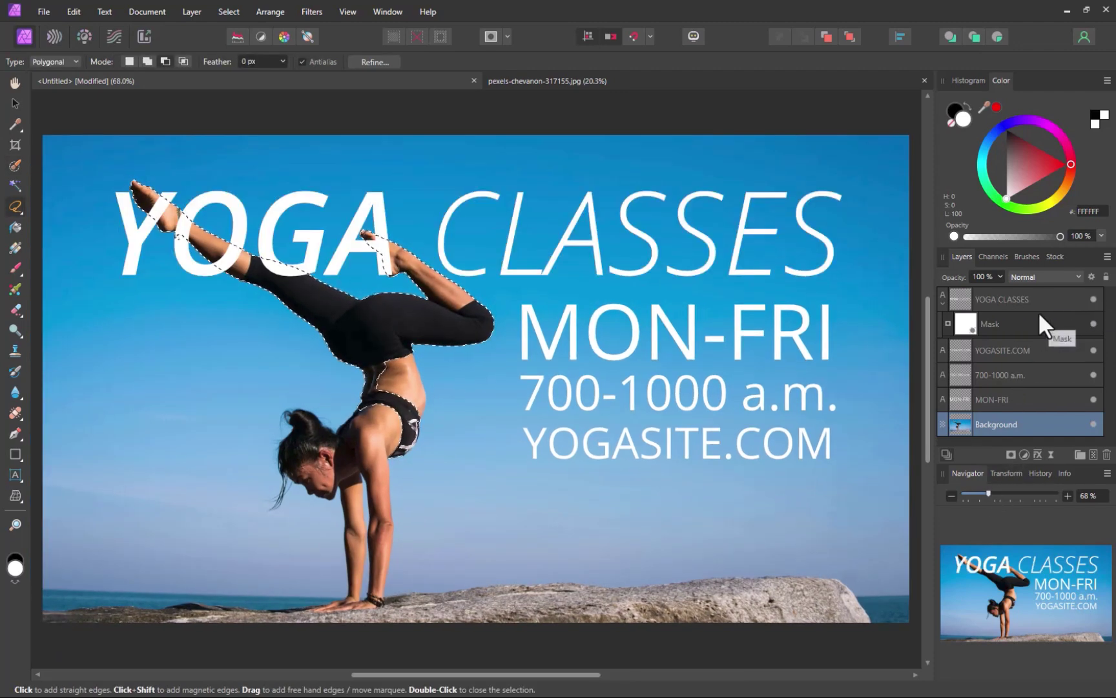
- Paint black inside the selection on the YOGA CLASSES mask with a 76 px brush, hiding the letters that cross the feet and legs
left_click(974, 316)
key("b")
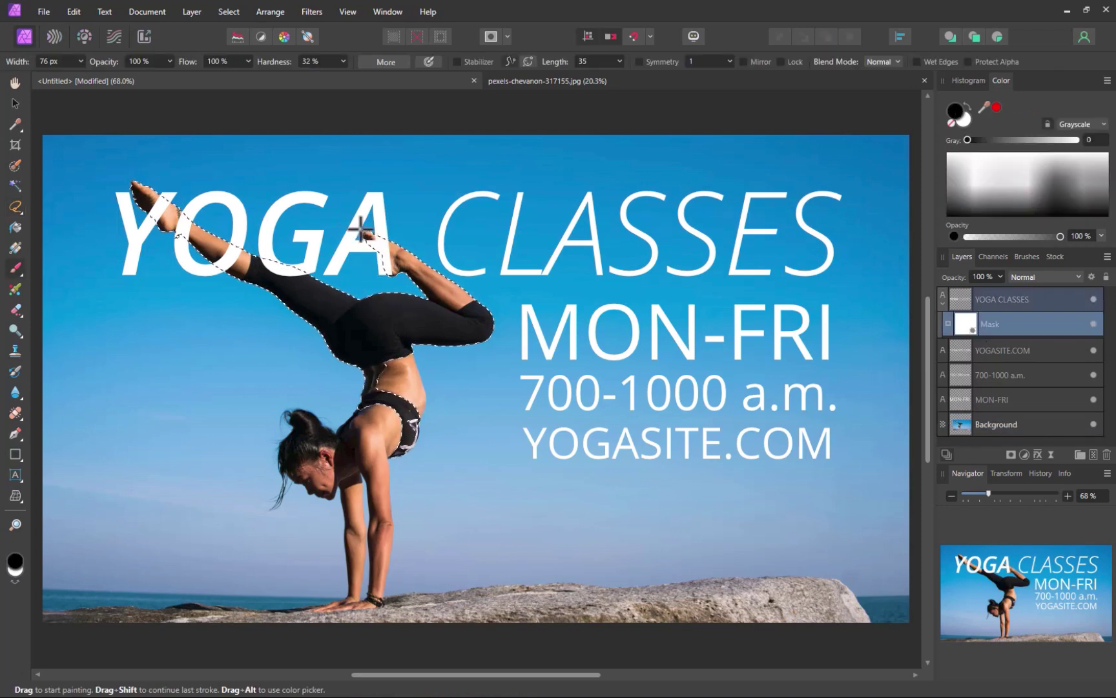
left_click_drag(373, 237, 381, 226)
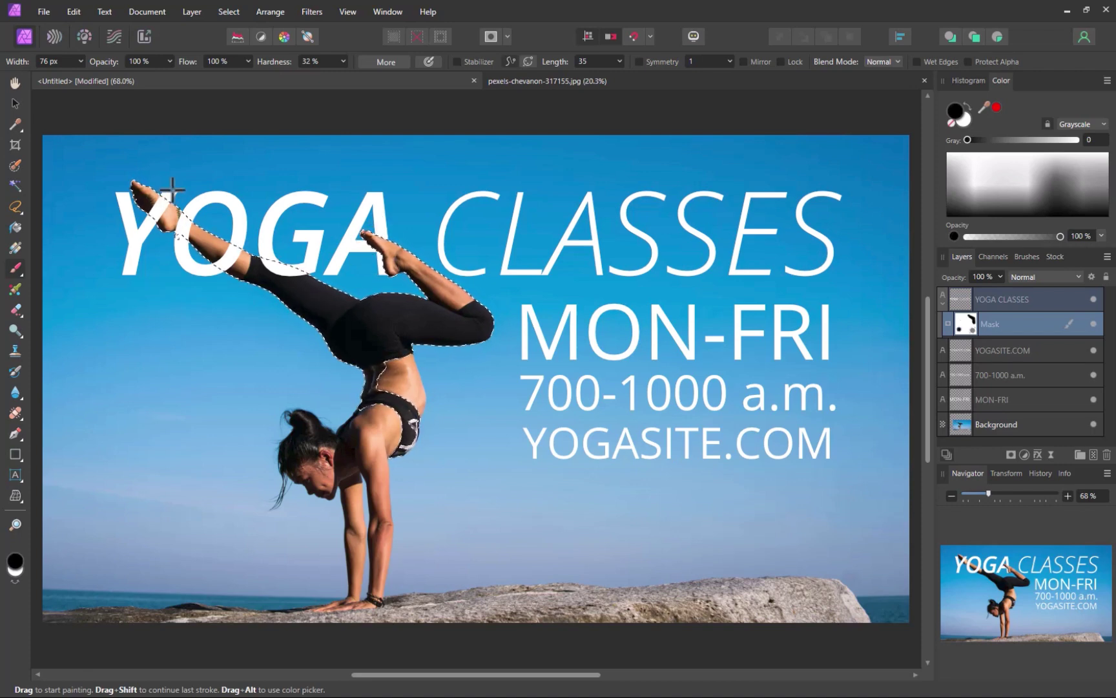
left_click_drag(157, 208, 167, 201)
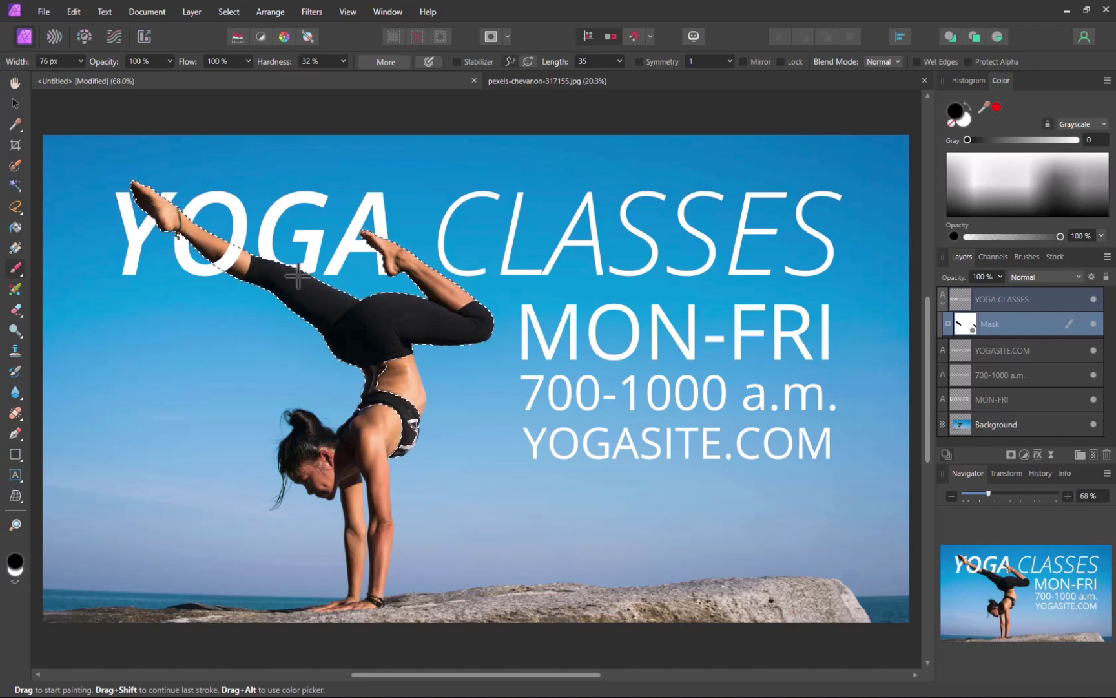
left_click_drag(302, 275, 310, 276)
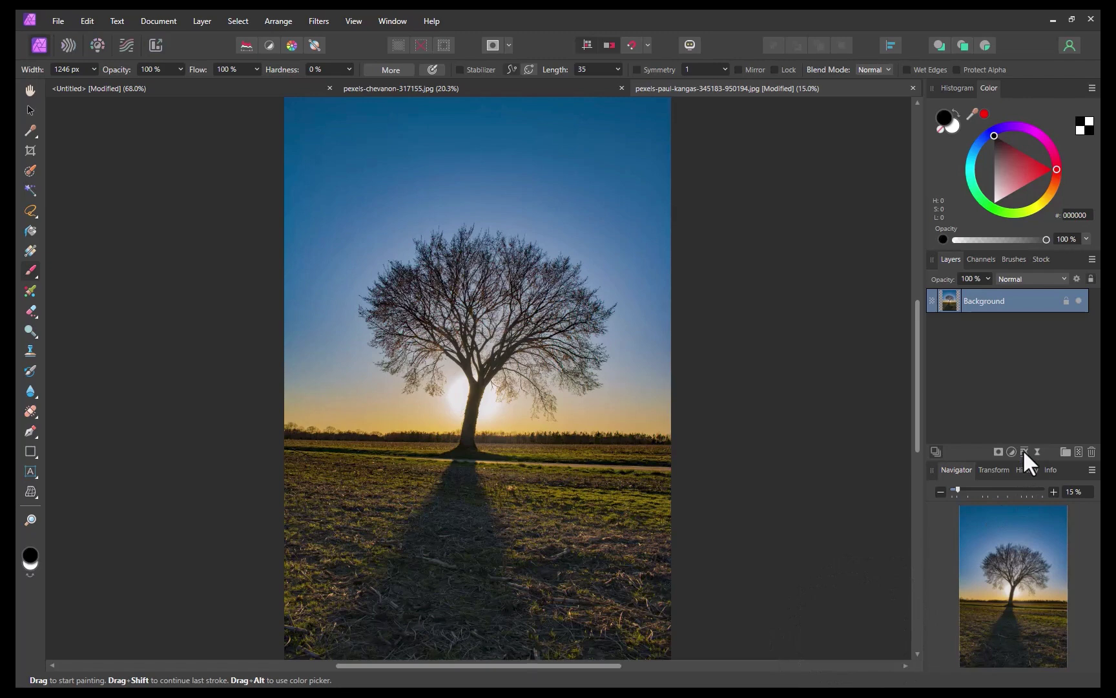
- Add a Brightness / Contrast adjustment above the tree photo's Background layer and attach a Luminosity Range Mask to it
left_click(1012, 451)
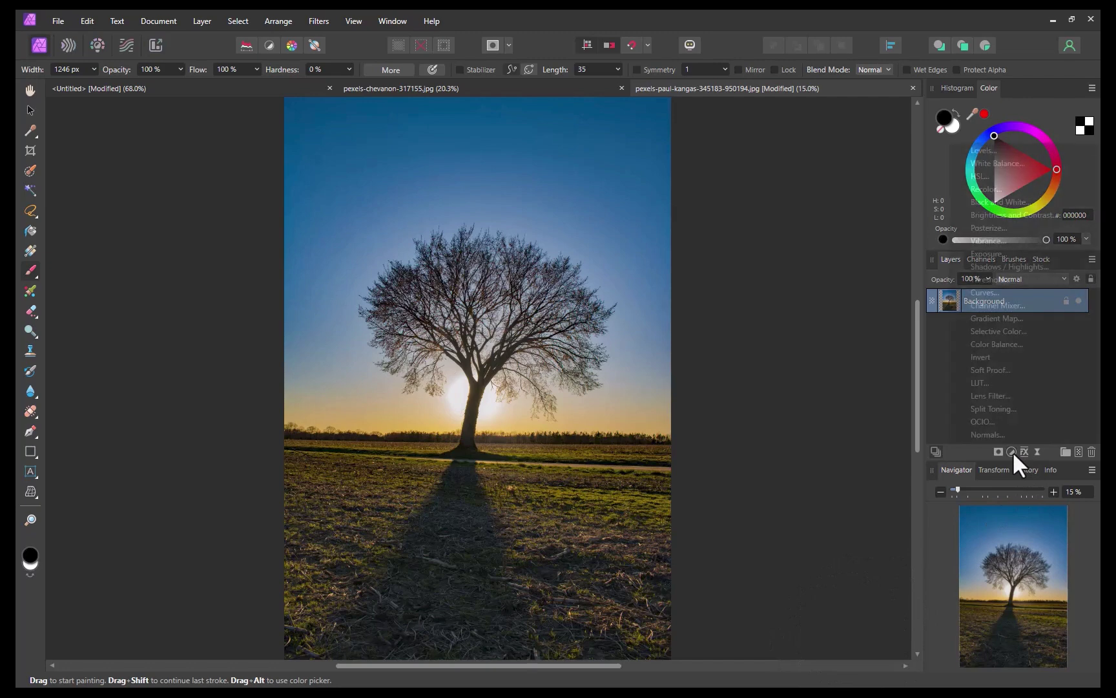
left_click(1008, 217)
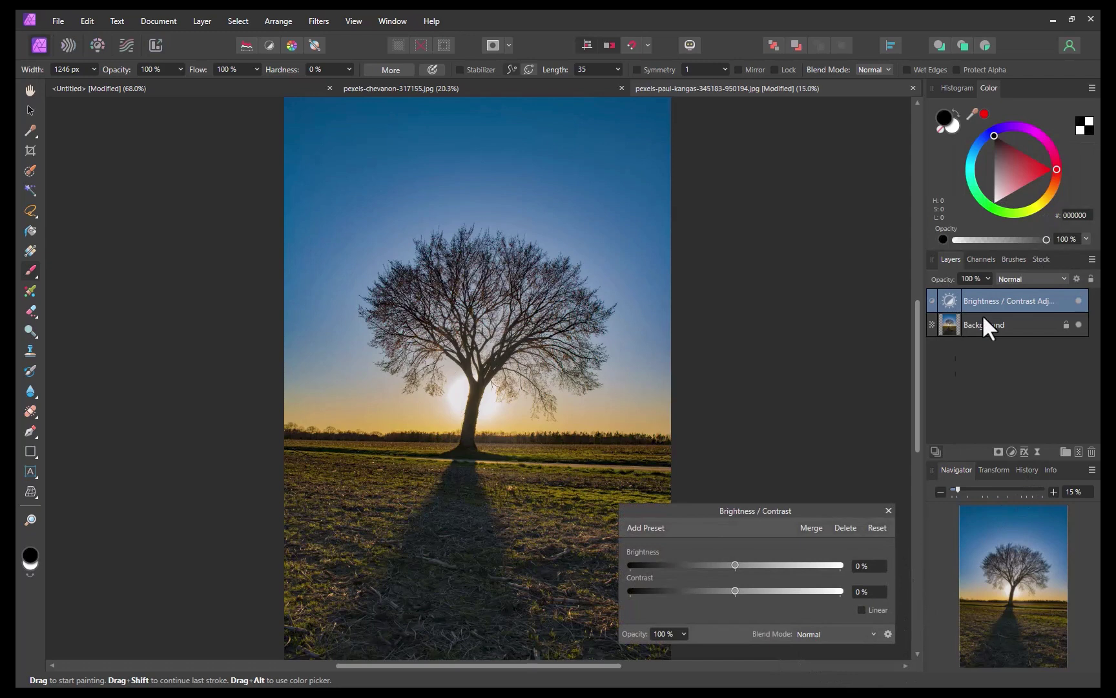
left_click(998, 452)
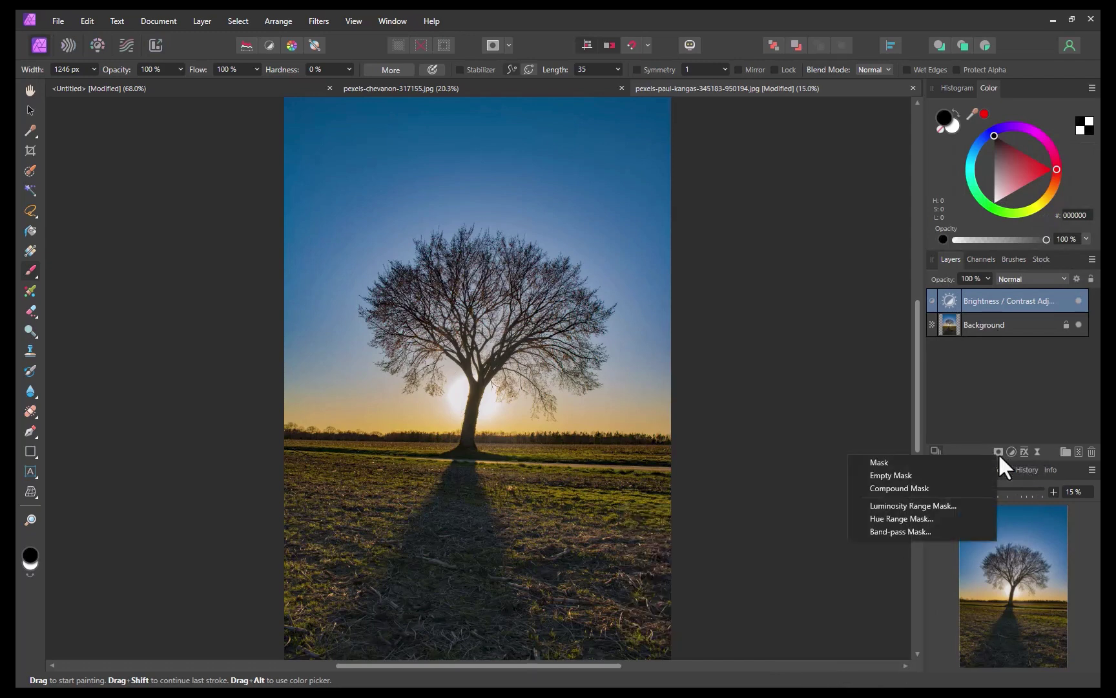
left_click(950, 509)
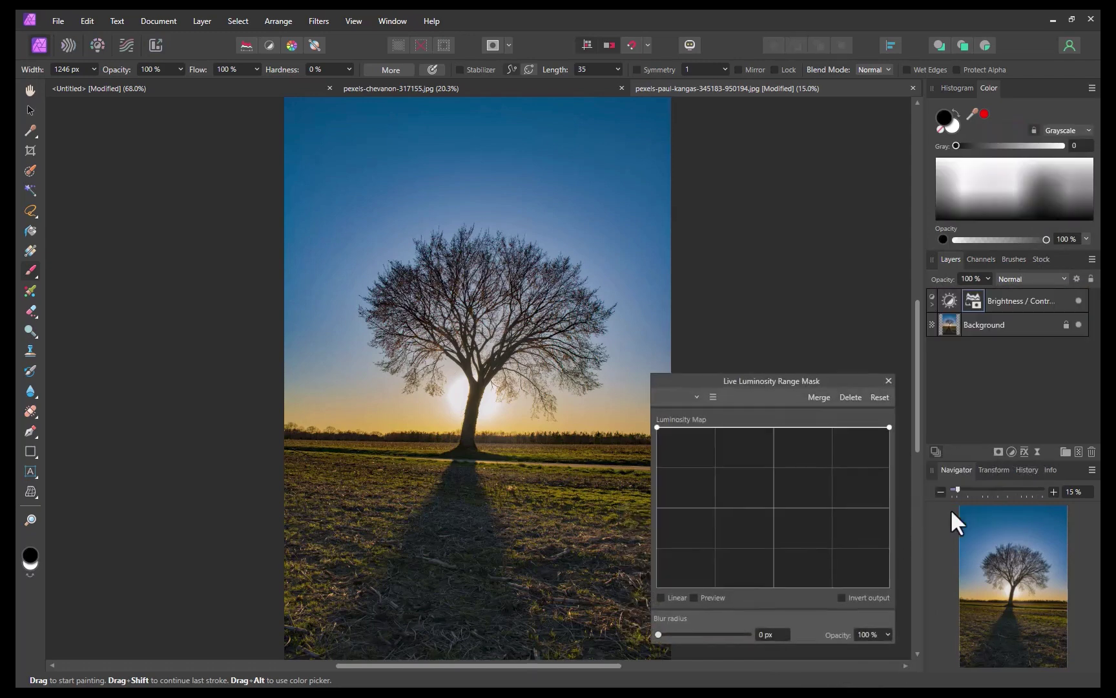
- With the mask preview on, shape the luminosity map into a steep falling S-curve that keeps dark tones and excludes the bright sky
left_click(695, 596)
left_click_drag(890, 428, 885, 597)
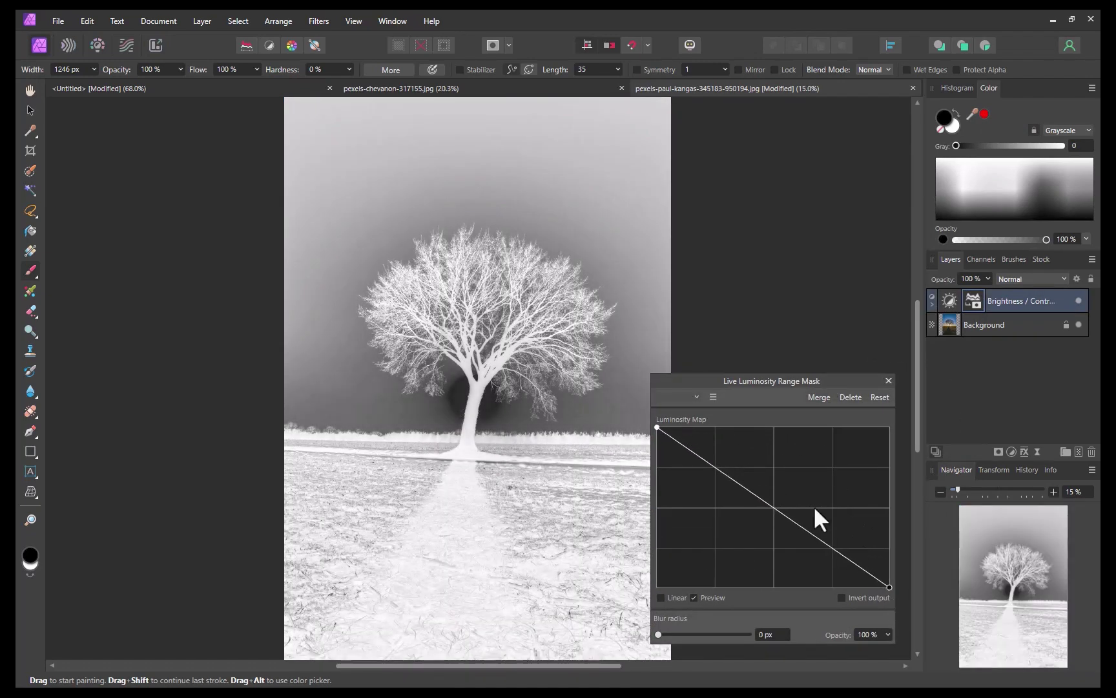
left_click_drag(733, 474, 743, 461)
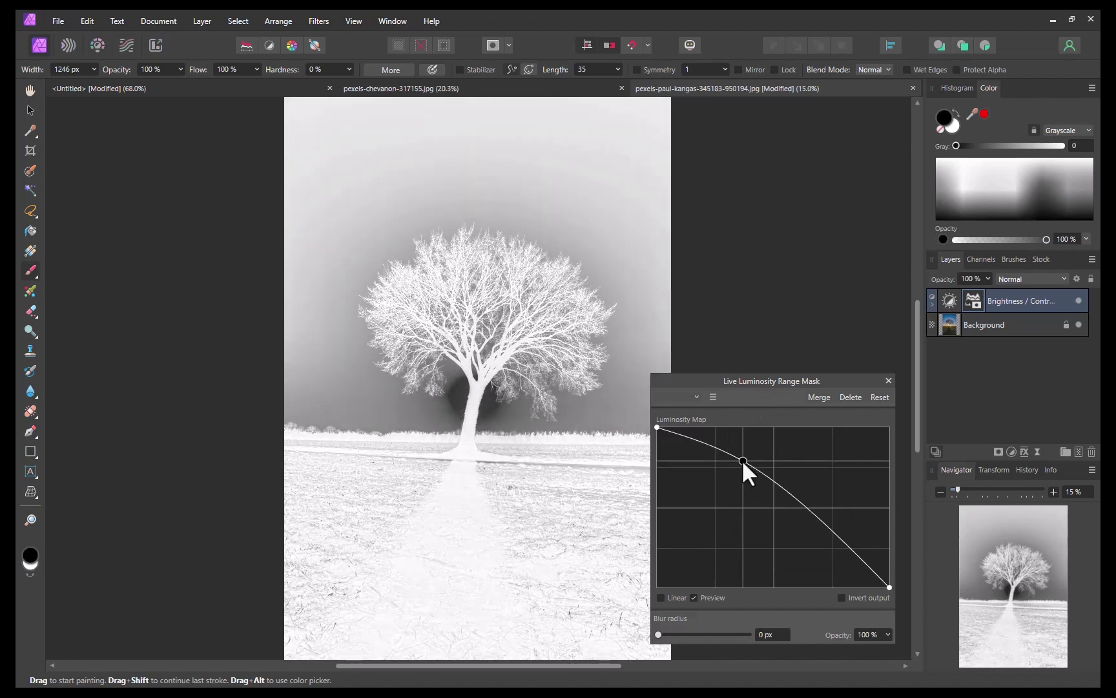
left_click_drag(807, 508, 775, 545)
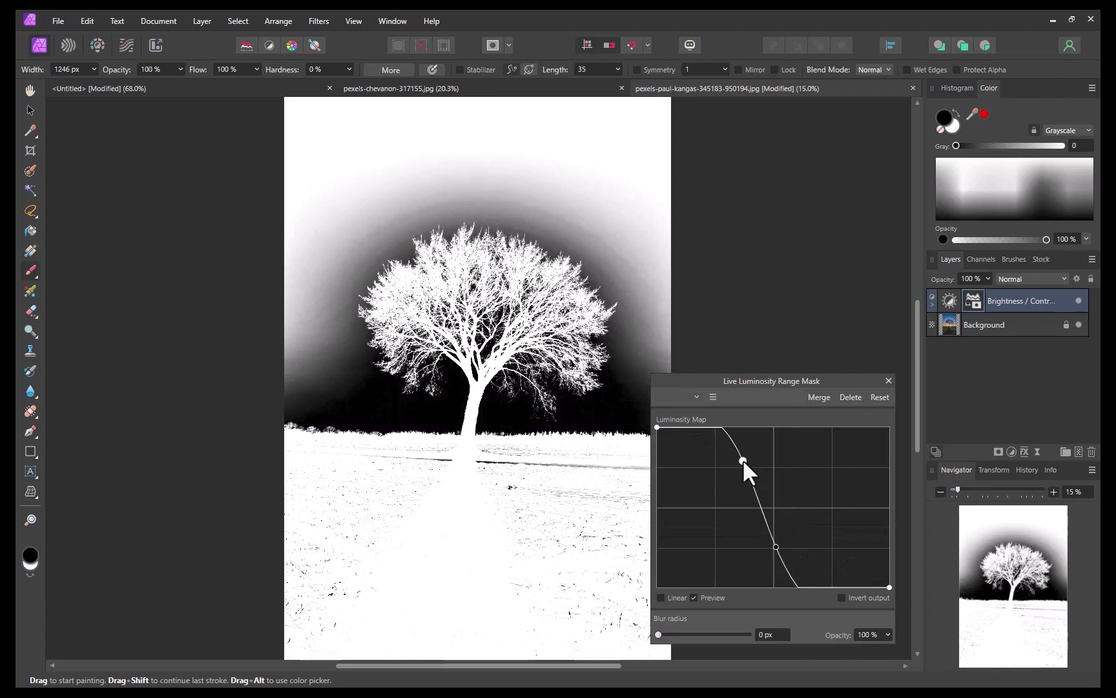
left_click_drag(743, 459, 741, 459)
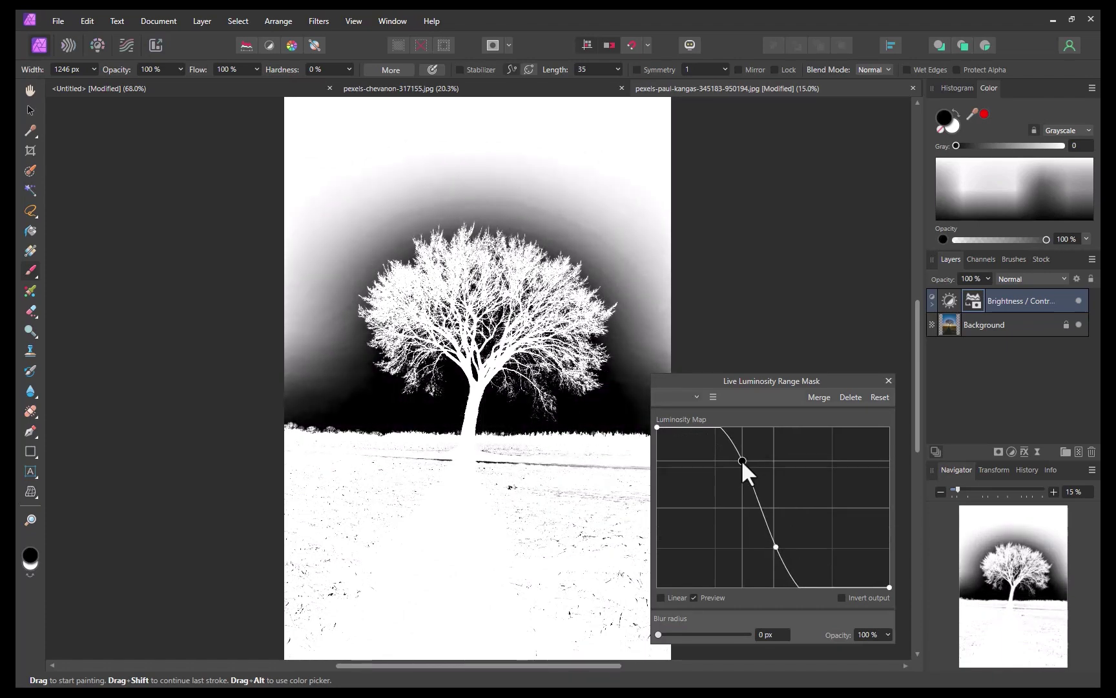
left_click(776, 546)
left_click_drag(777, 545, 776, 544)
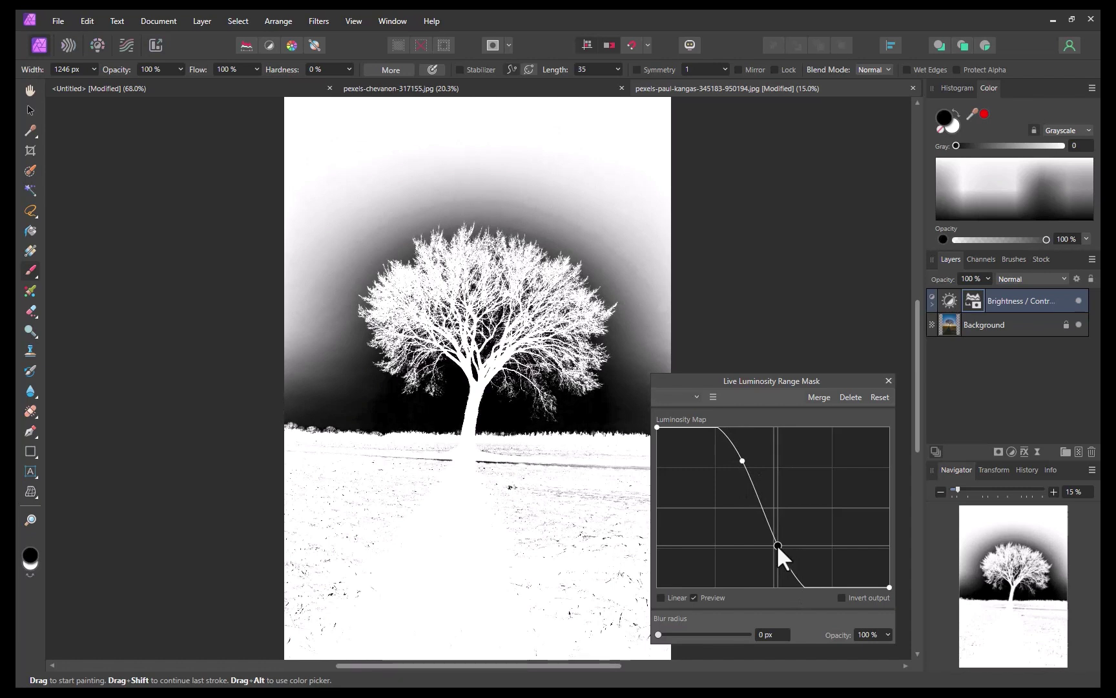
left_click(889, 381)
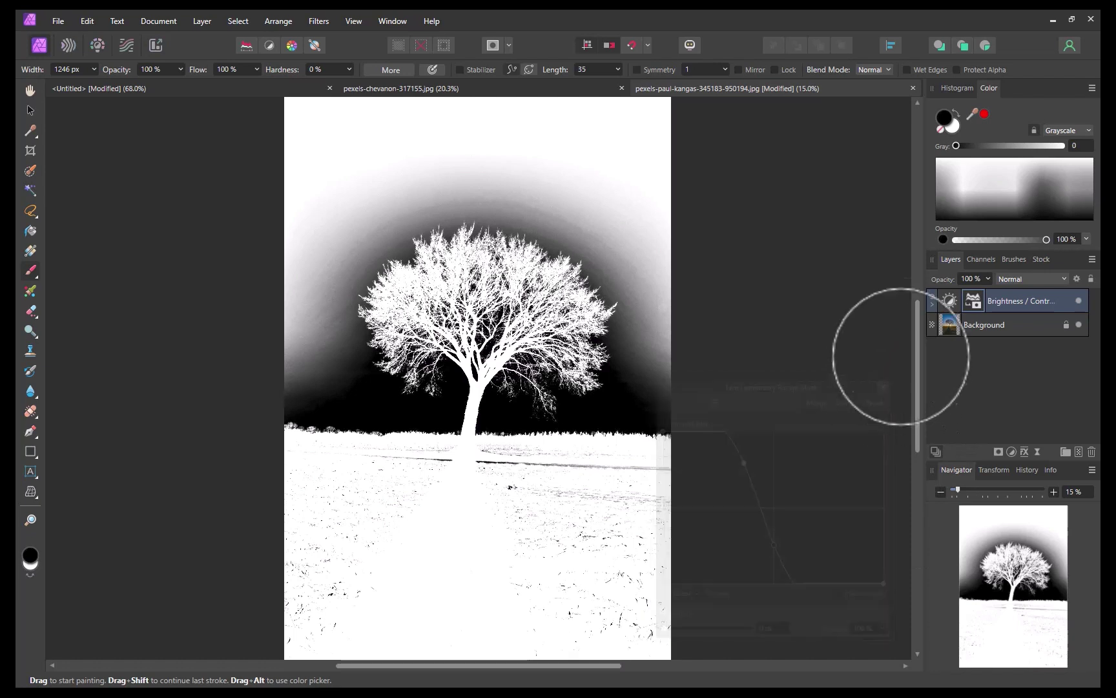
- Paint black on the Luminosity Range Mask with a 2883 px brush over the sky and ground, leaving only the tree white
left_click(375, 161)
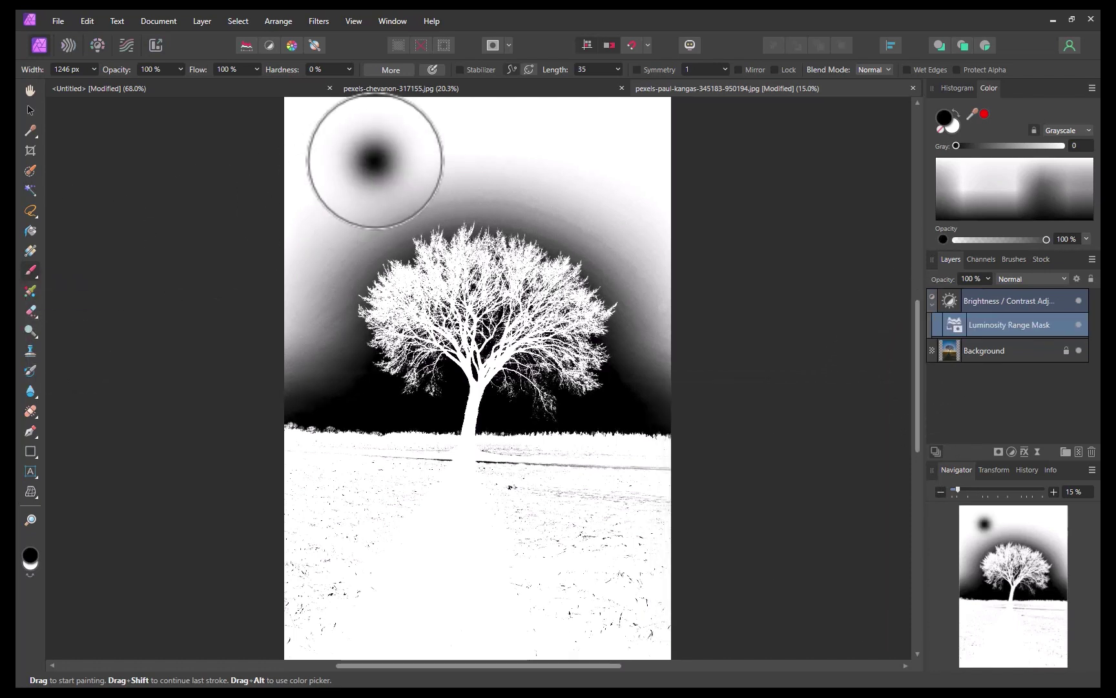
key("bracketright")
key("bracketright")
key("bracketright")
key("bracketright")
mouse_move(375, 160)
left_mouse_down()
mouse_move(324, 138)
mouse_move(483, 134)
mouse_move(717, 161)
mouse_move(339, 205)
mouse_move(355, 223)
mouse_move(294, 328)
mouse_move(294, 361)
mouse_move(337, 173)
mouse_move(483, 166)
mouse_move(662, 249)
mouse_move(696, 347)
mouse_move(685, 297)
mouse_move(573, 160)
mouse_move(691, 496)
mouse_move(542, 502)
mouse_move(677, 631)
mouse_move(505, 615)
mouse_move(318, 533)
mouse_move(290, 482)
mouse_move(401, 507)
mouse_move(401, 492)
mouse_move(448, 508)
mouse_move(648, 499)
mouse_move(294, 506)
mouse_move(549, 597)
mouse_move(628, 584)
mouse_move(693, 542)
mouse_move(642, 547)
mouse_move(688, 413)
left_mouse_up()
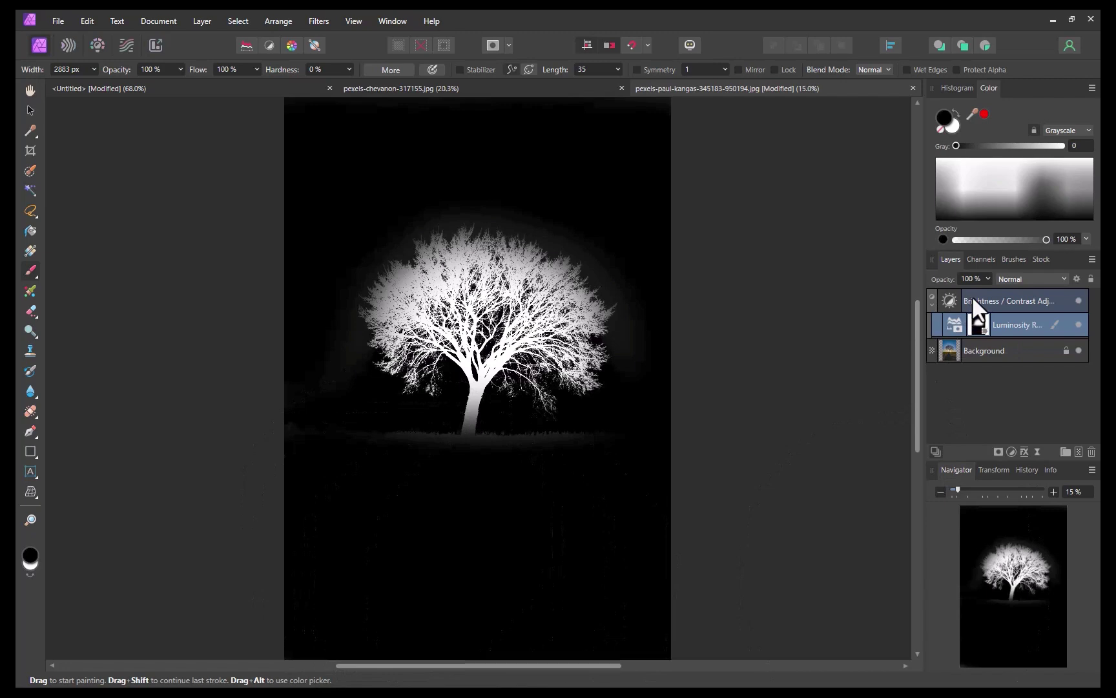
- Reopen the Brightness / Contrast adjustment's settings and raise Brightness to 38%
double_click(945, 299)
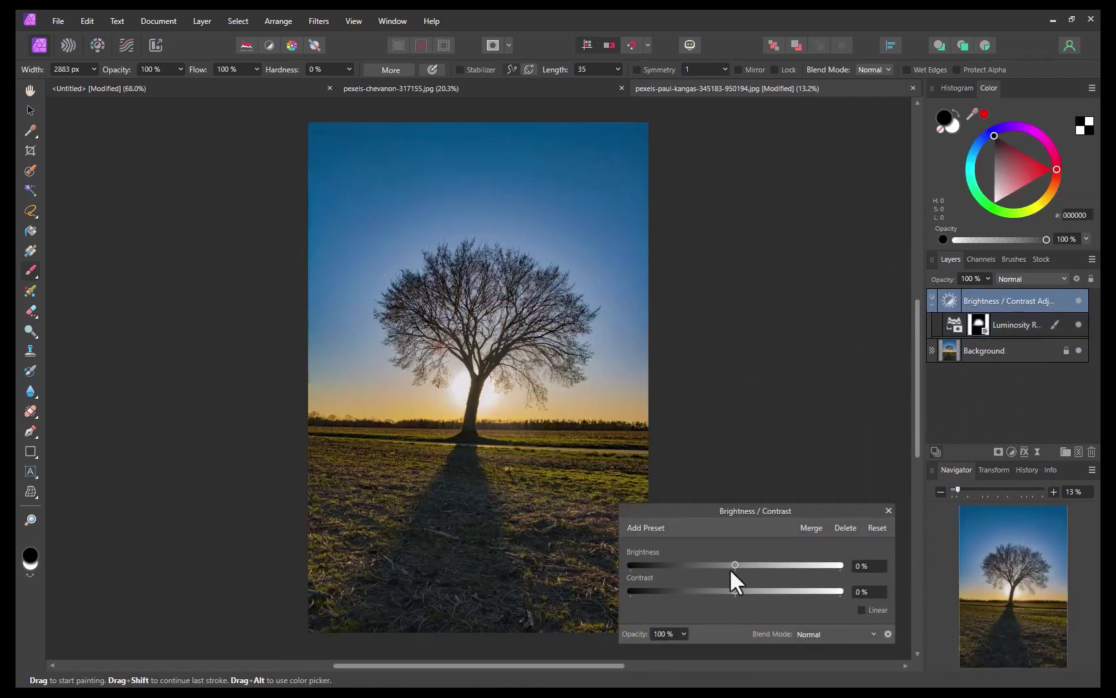
left_click_drag(734, 564, 772, 565)
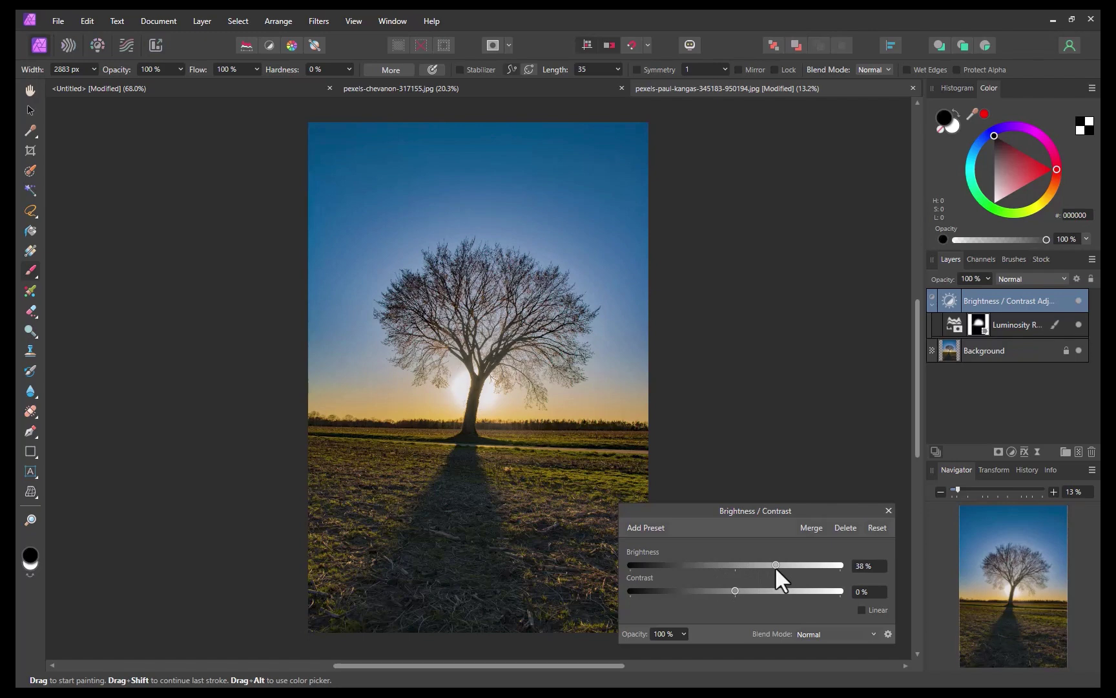